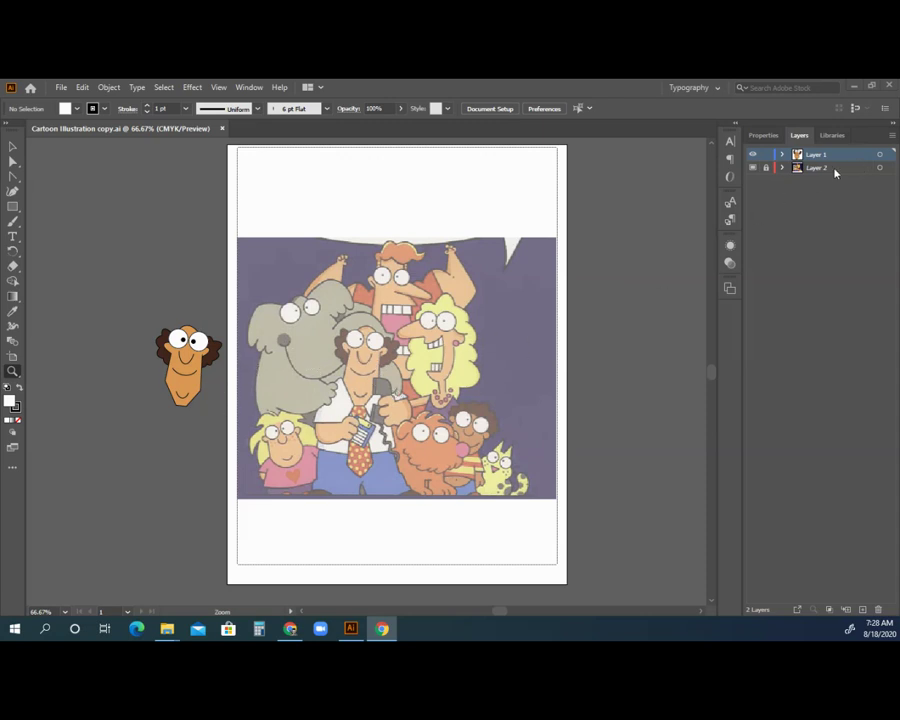
Step: Lock Layer 2, the faded cartoon reference image, beneath Layer 1
{"action": "left_click", "coordinate": [767, 170]}
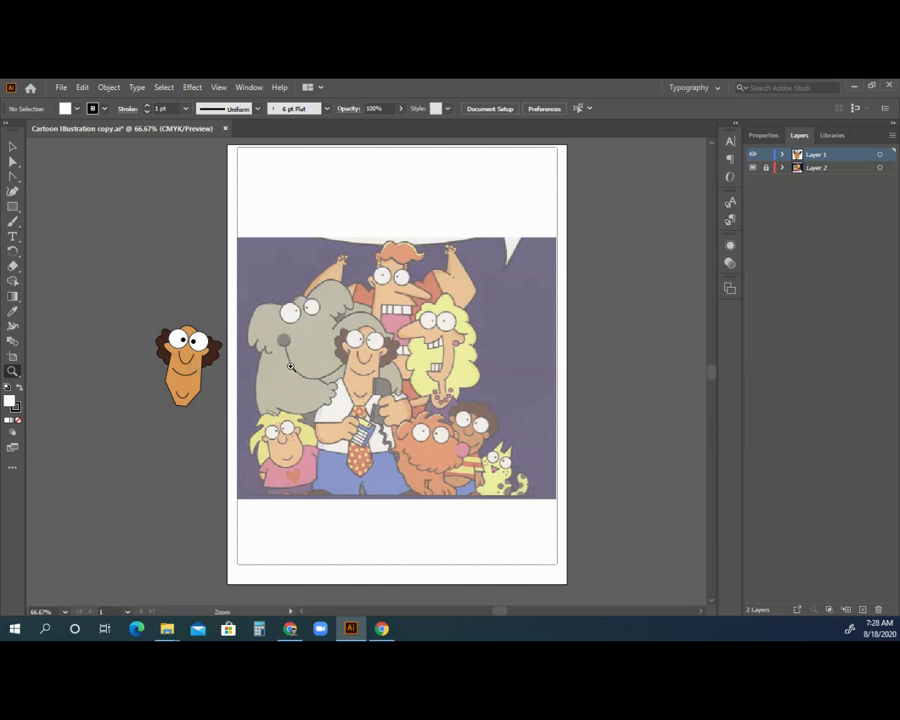
Step: Zoom in close on the small cartoon head and switch to the Selection tool
{"action": "left_click", "coordinate": [201, 380]}
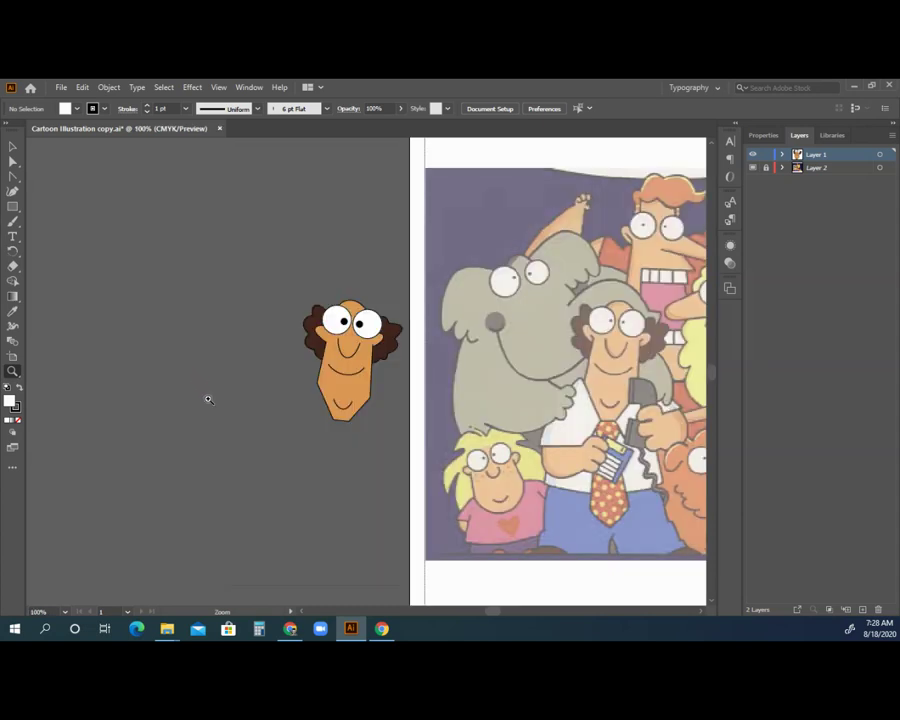
{"action": "left_click", "coordinate": [369, 368]}
{"action": "left_click", "coordinate": [365, 371]}
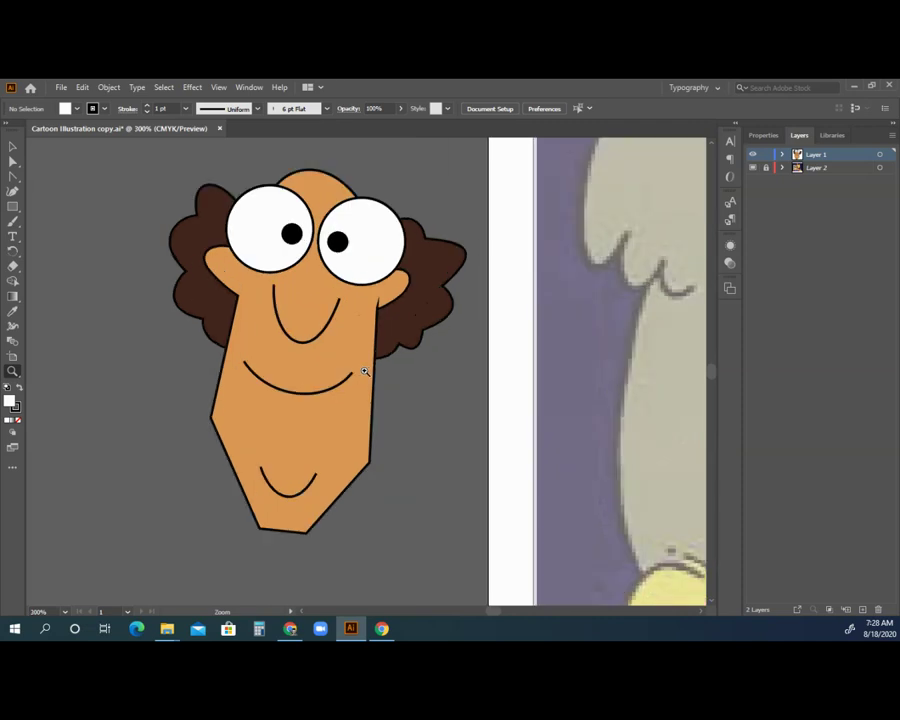
{"action": "left_click", "coordinate": [13, 178]}
{"action": "key", "text": "p"}
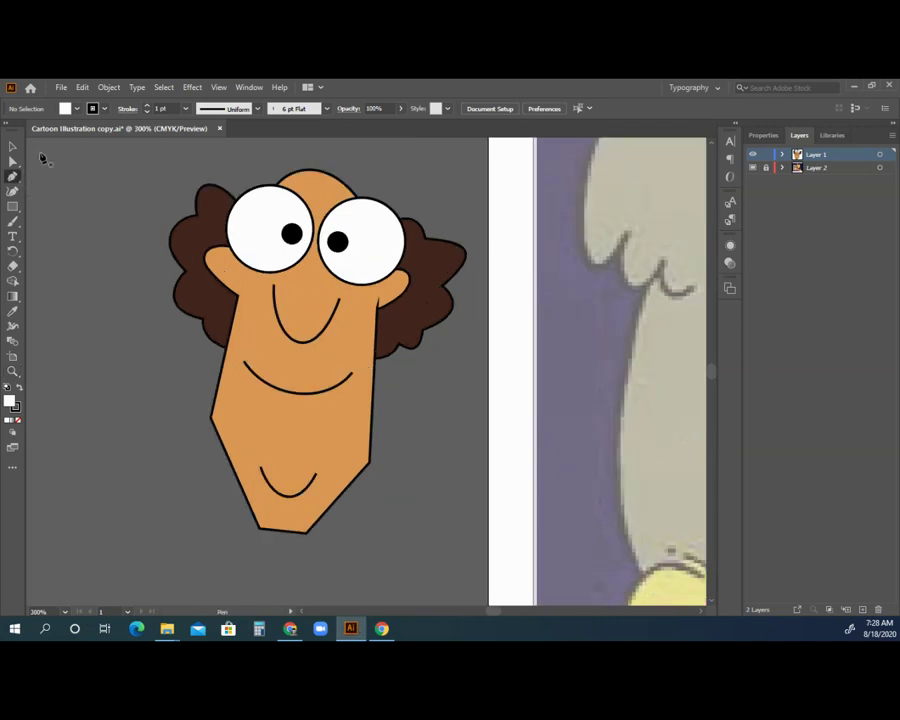
{"action": "key", "text": "v"}
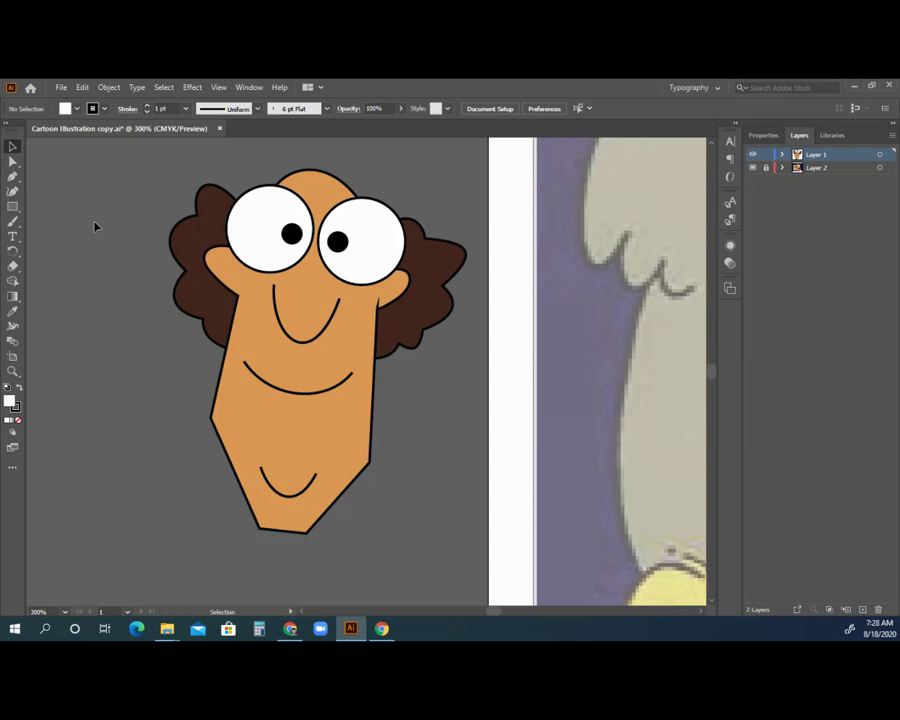
Step: Drag both pupils and both eye whites out of the face
{"action": "left_click", "coordinate": [289, 236]}
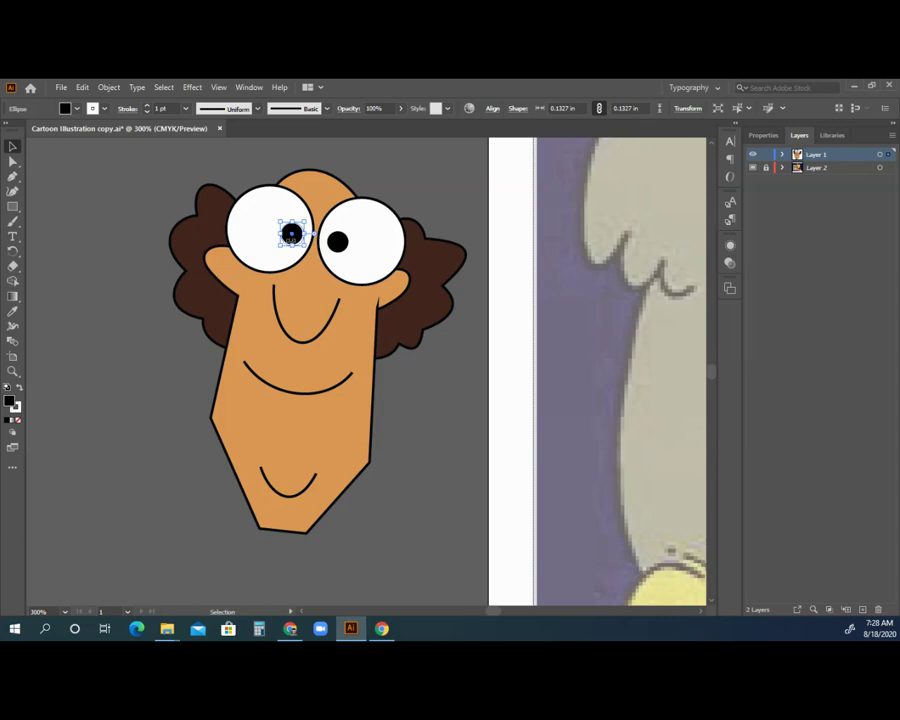
{"action": "left_click_drag", "start_coordinate": [295, 235], "coordinate": [112, 268]}
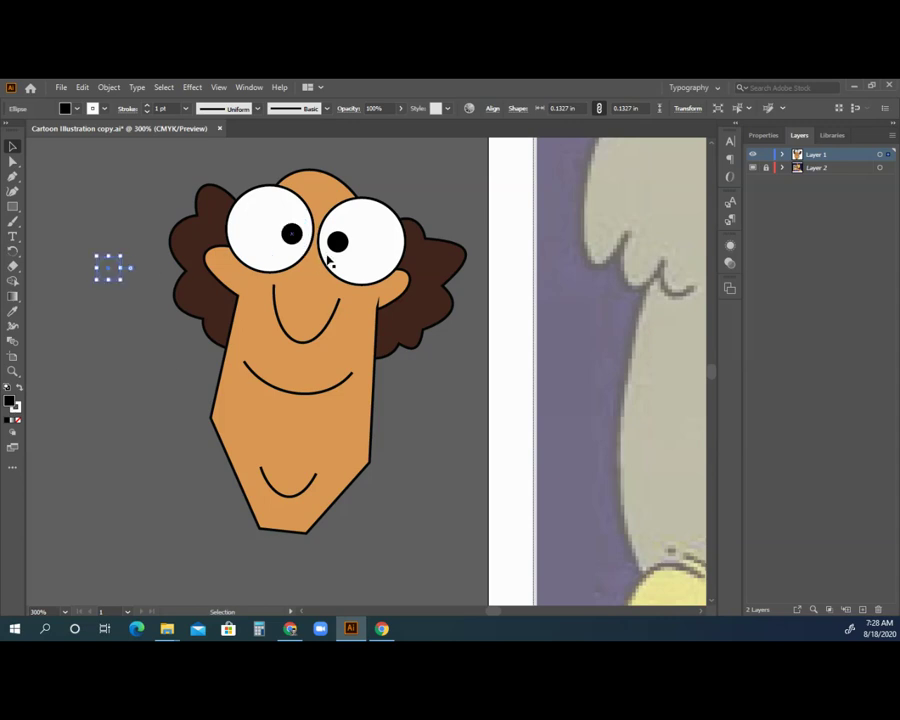
{"action": "left_click_drag", "start_coordinate": [342, 260], "coordinate": [436, 384]}
{"action": "left_click_drag", "start_coordinate": [342, 246], "coordinate": [457, 201]}
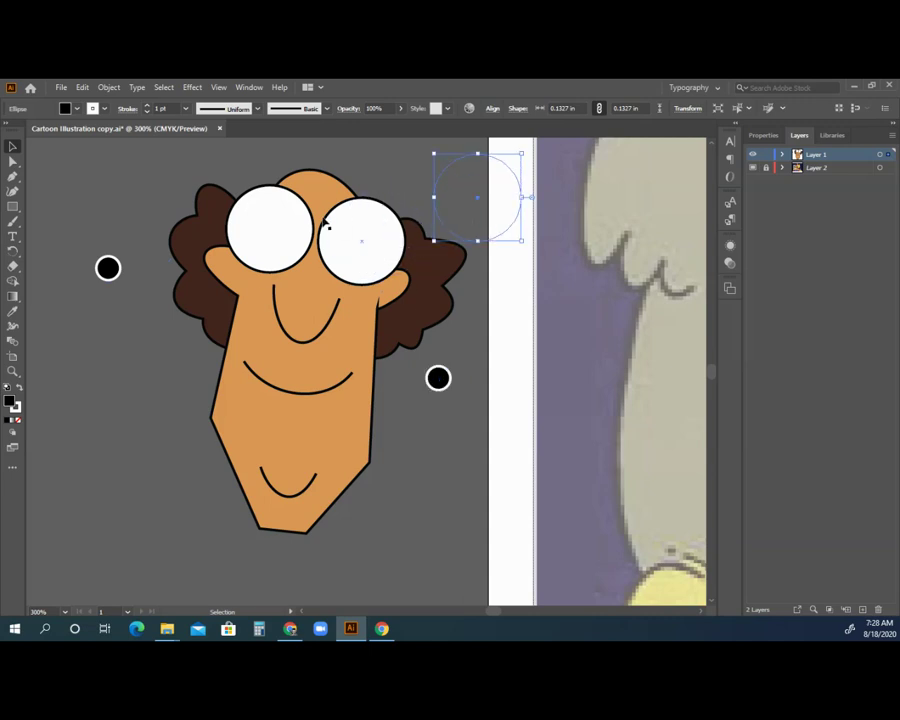
{"action": "left_click_drag", "start_coordinate": [275, 230], "coordinate": [90, 205]}
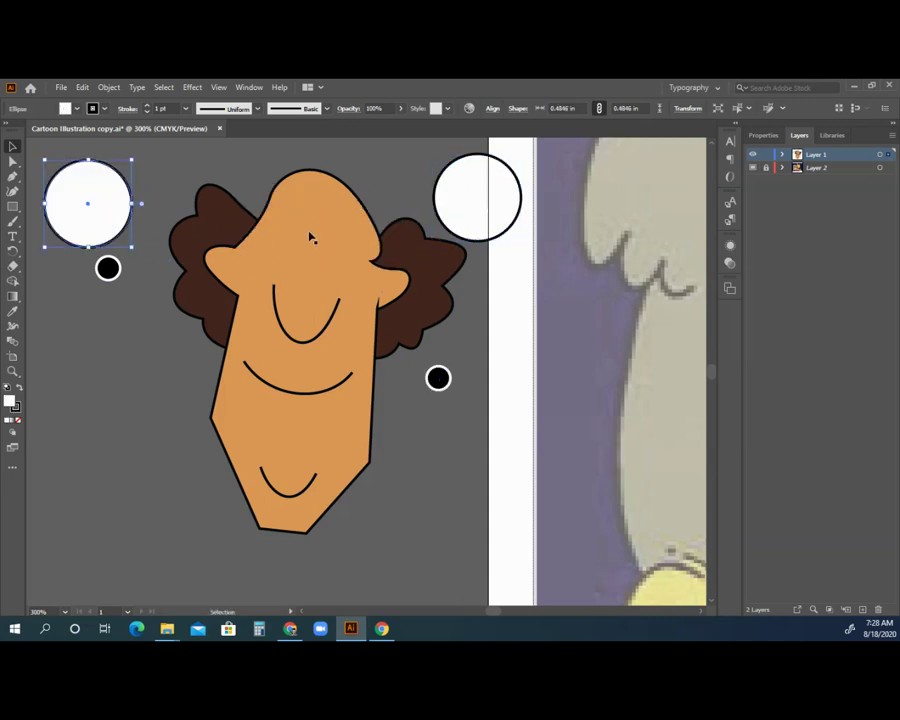
Step: Pull the nose, mouth and chin curves off, move the orange face down, and nudge the right hair piece
{"action": "left_click_drag", "start_coordinate": [302, 322], "coordinate": [229, 327]}
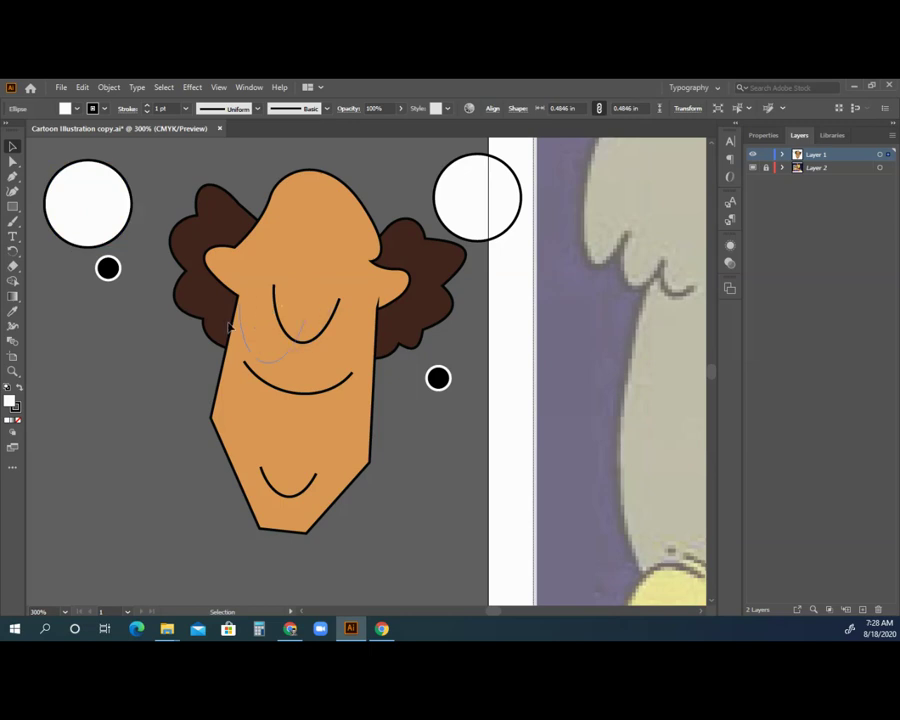
{"action": "left_click_drag", "start_coordinate": [115, 341], "coordinate": [115, 342]}
{"action": "left_click_drag", "start_coordinate": [253, 375], "coordinate": [82, 441]}
{"action": "left_click_drag", "start_coordinate": [266, 490], "coordinate": [162, 517]}
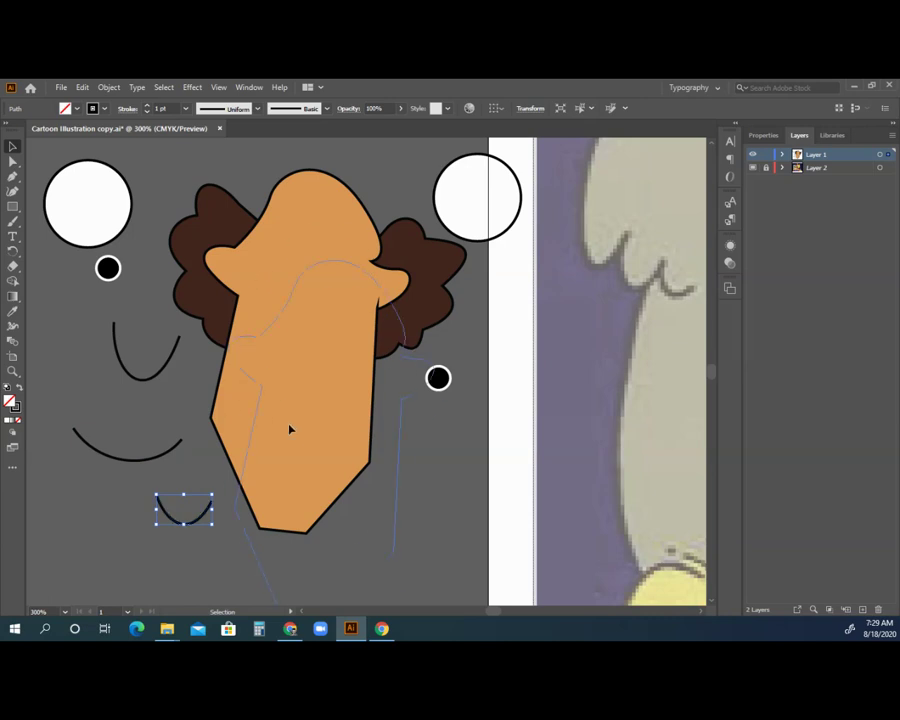
{"action": "left_click_drag", "start_coordinate": [300, 180], "coordinate": [360, 415]}
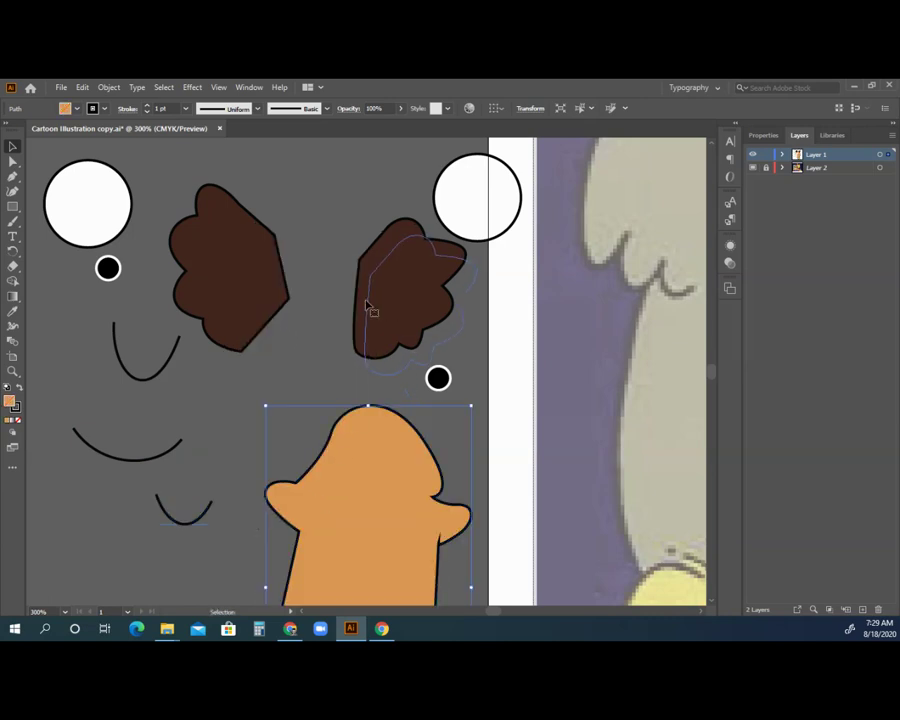
{"action": "left_click_drag", "start_coordinate": [385, 311], "coordinate": [395, 328]}
{"action": "key", "text": "z"}
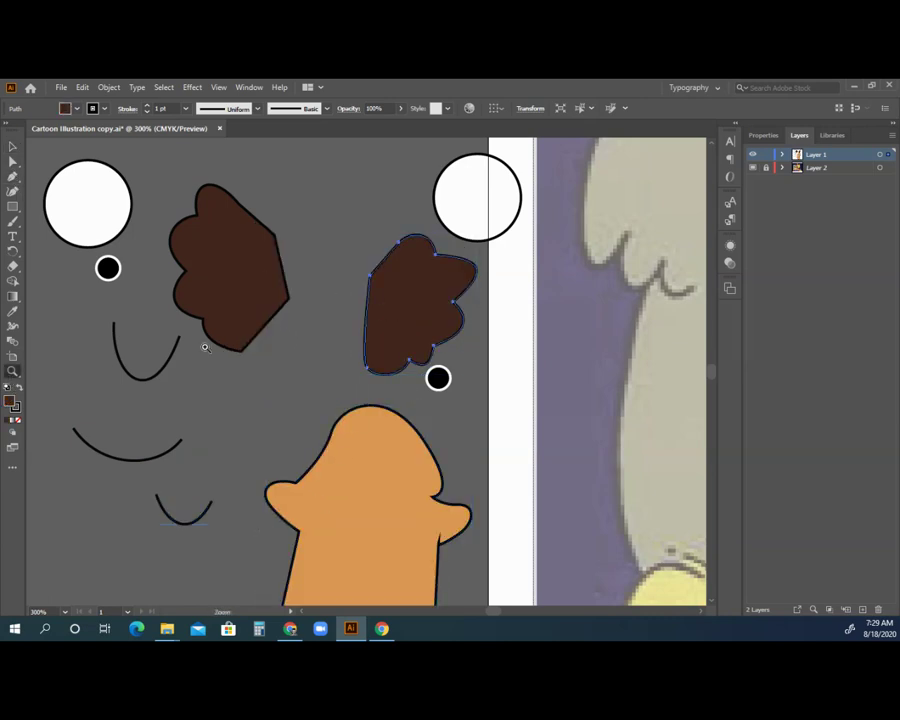
{"action": "left_click", "coordinate": [243, 296]}
{"action": "left_click", "coordinate": [368, 346]}
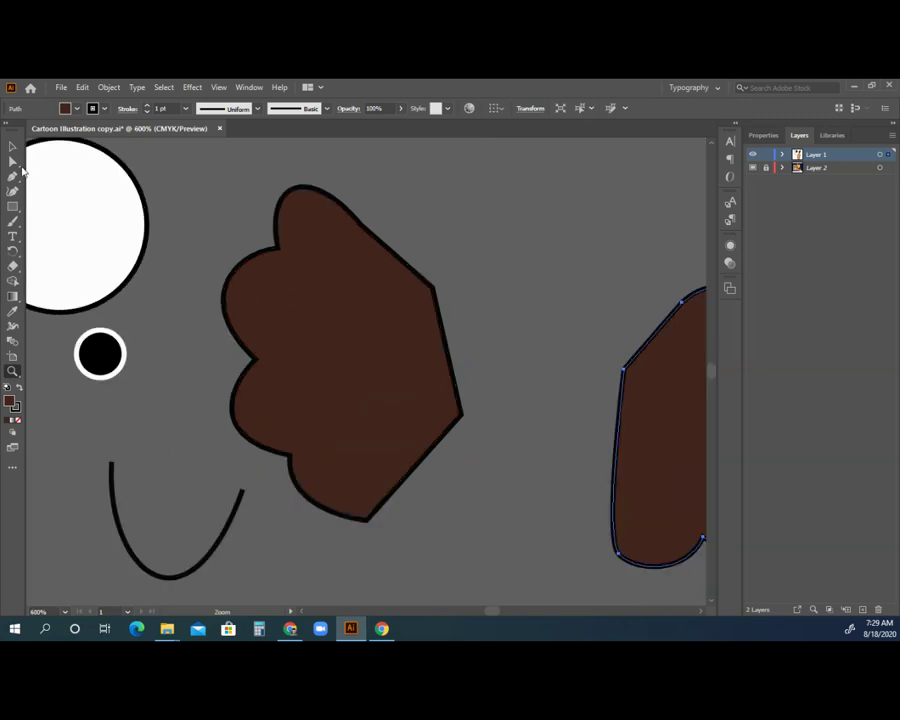
{"action": "left_click", "coordinate": [12, 161]}
{"action": "left_click_drag", "start_coordinate": [199, 176], "coordinate": [488, 509]}
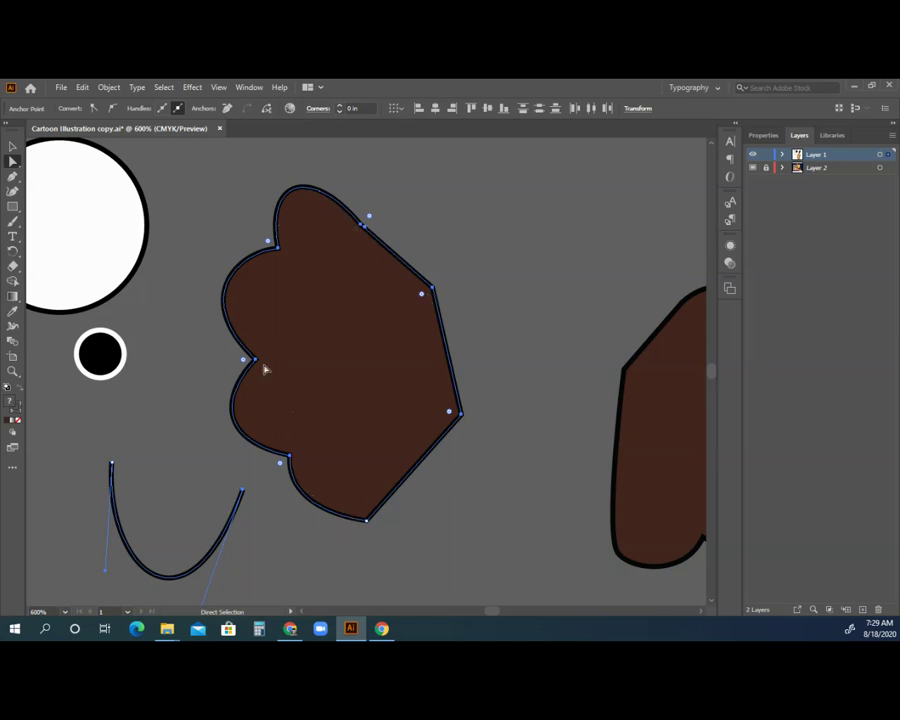
{"action": "left_click", "coordinate": [221, 341]}
{"action": "left_click", "coordinate": [13, 371]}
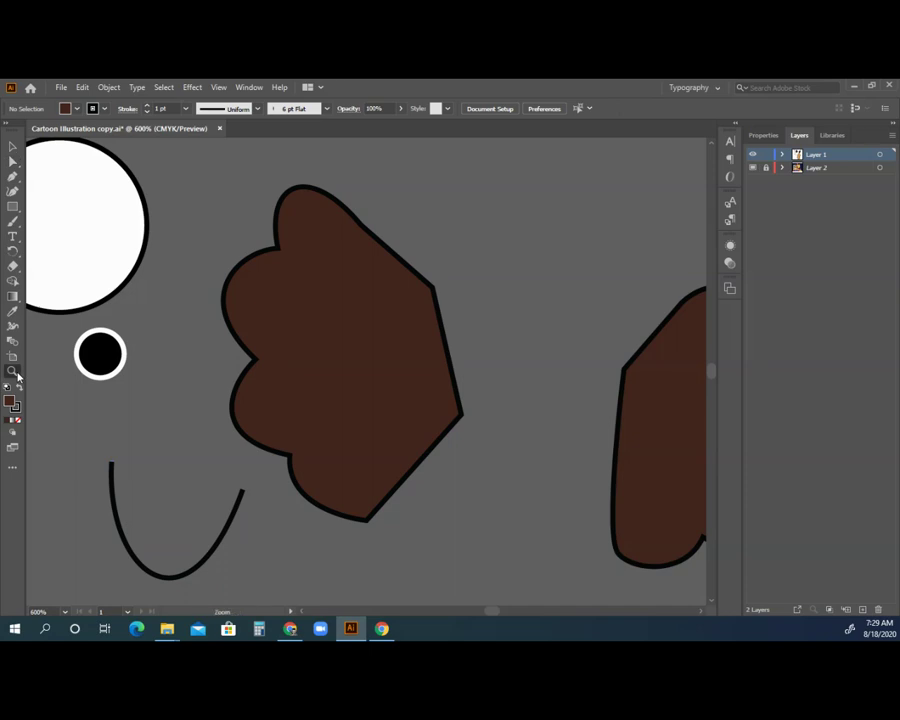
{"action": "left_click", "coordinate": [588, 402], "text": "alt"}
{"action": "left_click", "coordinate": [278, 380], "text": "alt"}
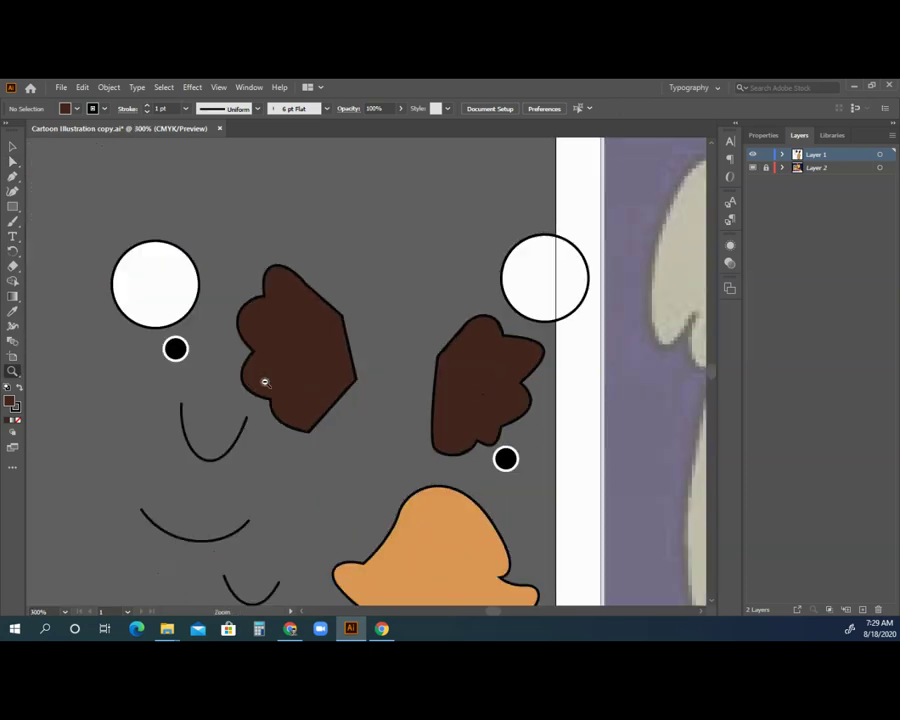
{"action": "left_click", "coordinate": [12, 147]}
Step: Move the orange face back onto the hair and place both eye whites on it
{"action": "left_click_drag", "start_coordinate": [410, 552], "coordinate": [354, 309]}
{"action": "left_click_drag", "start_coordinate": [544, 285], "coordinate": [452, 355]}
{"action": "left_click_drag", "start_coordinate": [147, 305], "coordinate": [313, 340]}
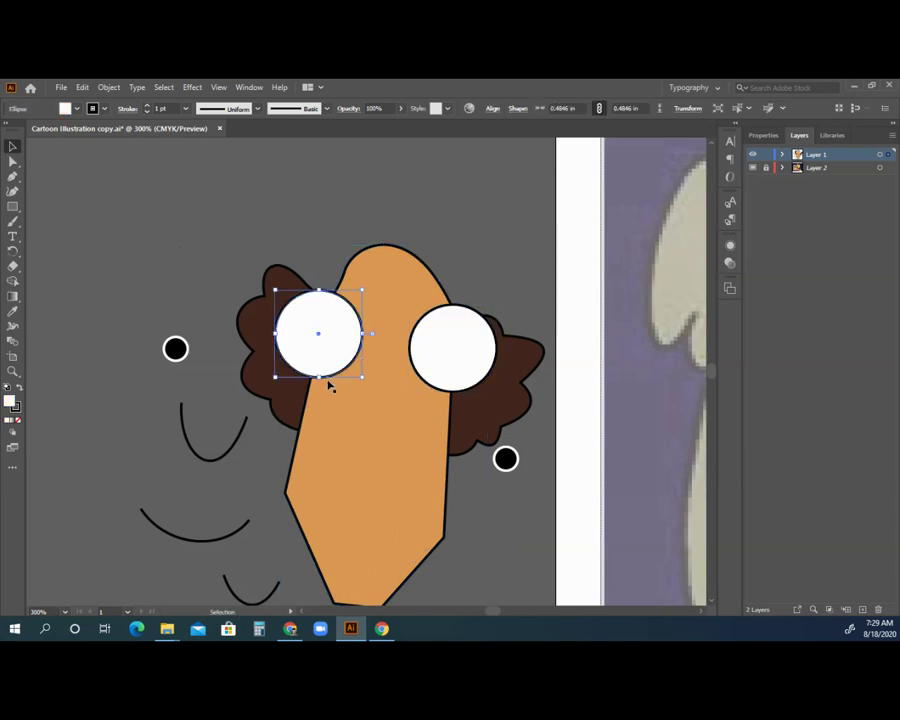
Step: Use Object > Arrange so the left eye white sits in front of the orange face
{"action": "left_click", "coordinate": [109, 87]}
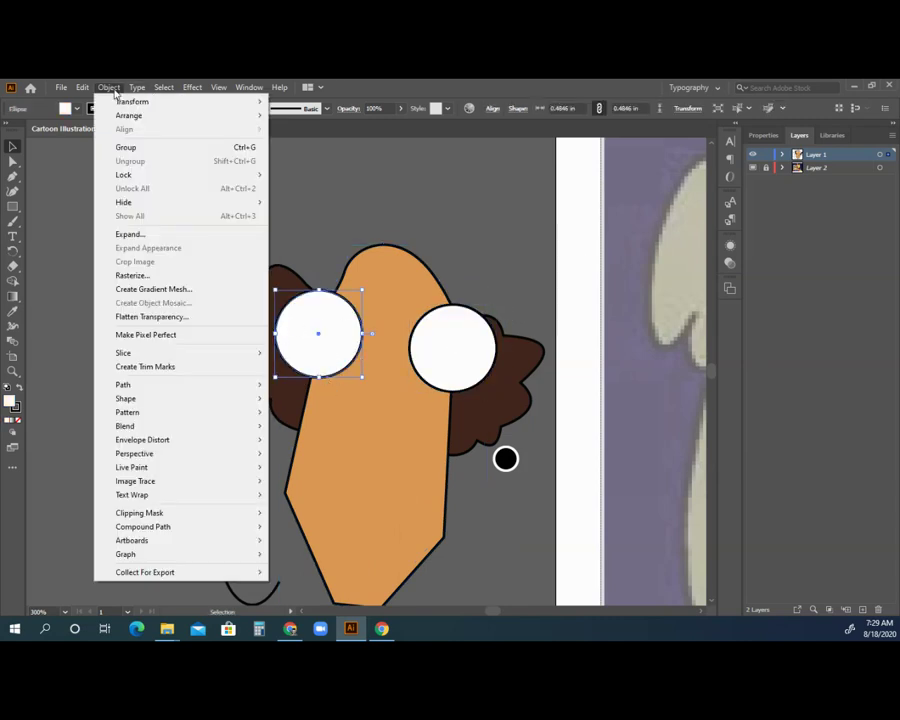
{"action": "mouse_move", "coordinate": [129, 115]}
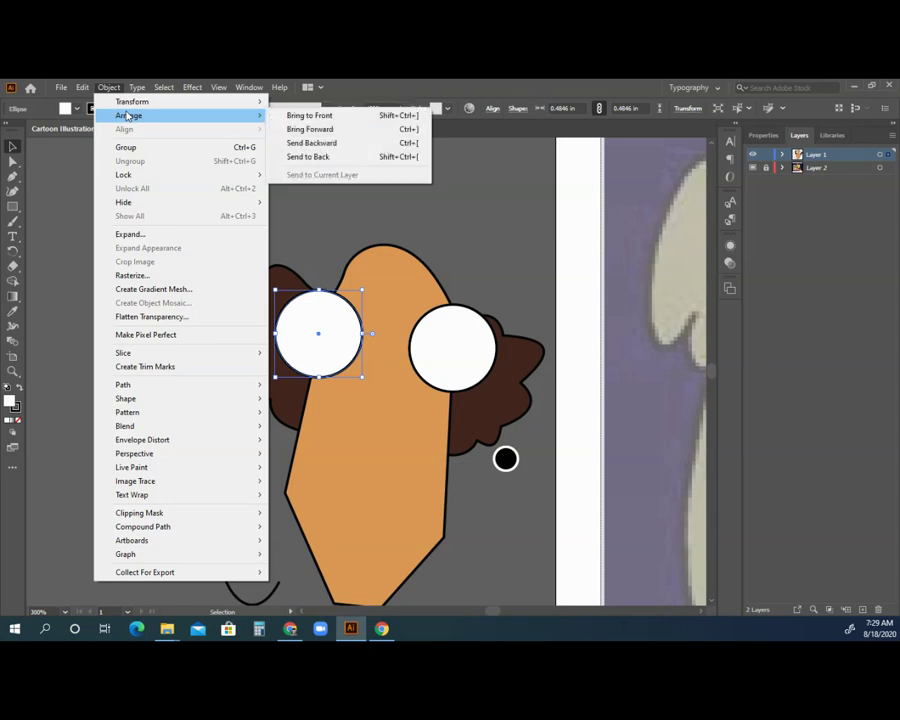
{"action": "left_click", "coordinate": [324, 158]}
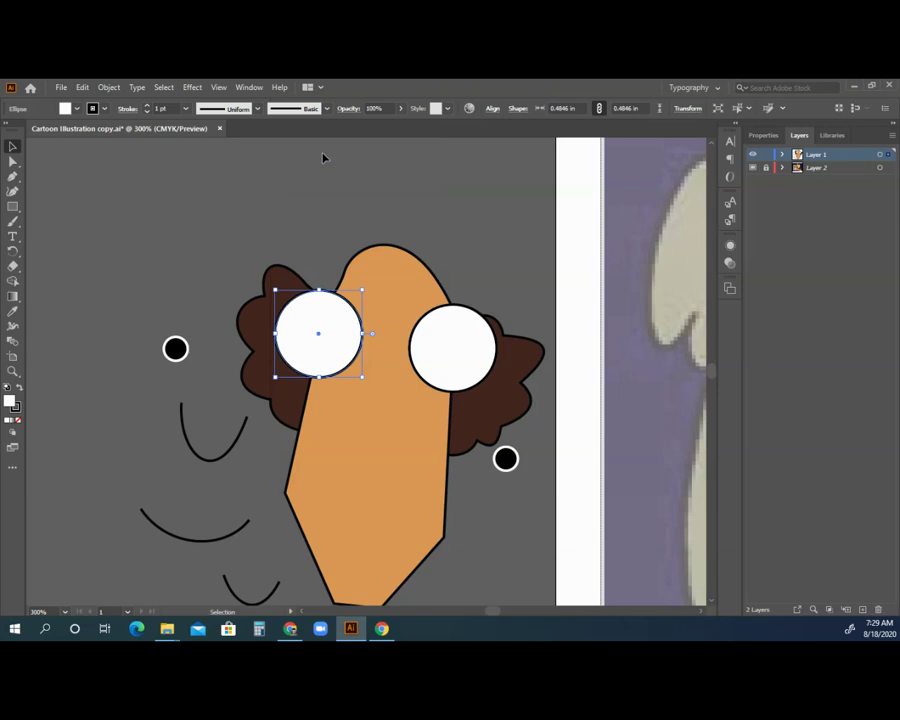
{"action": "left_click", "coordinate": [330, 264]}
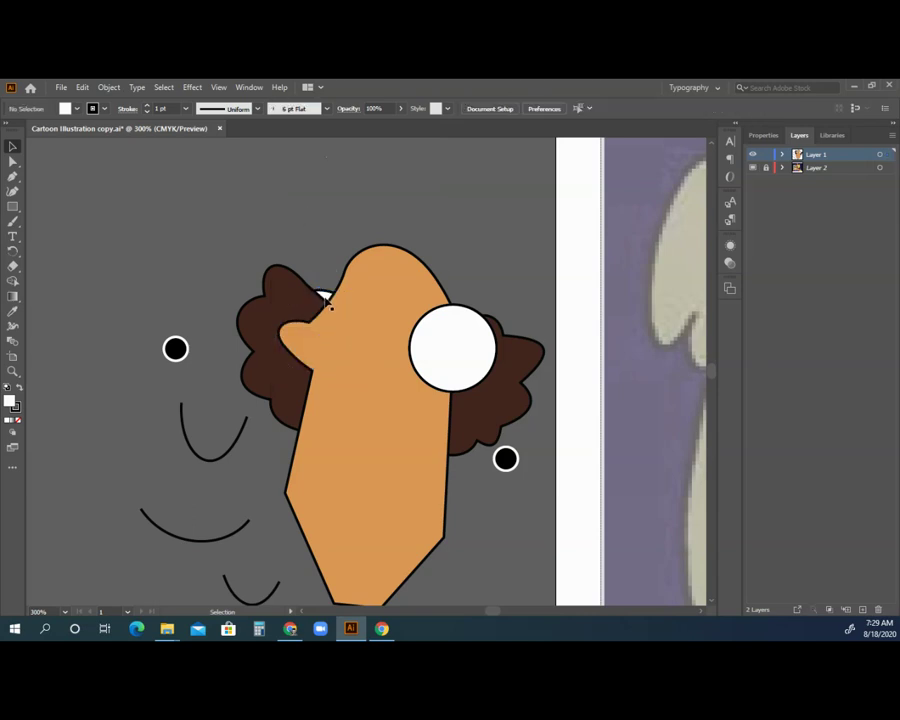
{"action": "left_click_drag", "start_coordinate": [326, 300], "coordinate": [325, 280]}
{"action": "left_click", "coordinate": [108, 87]}
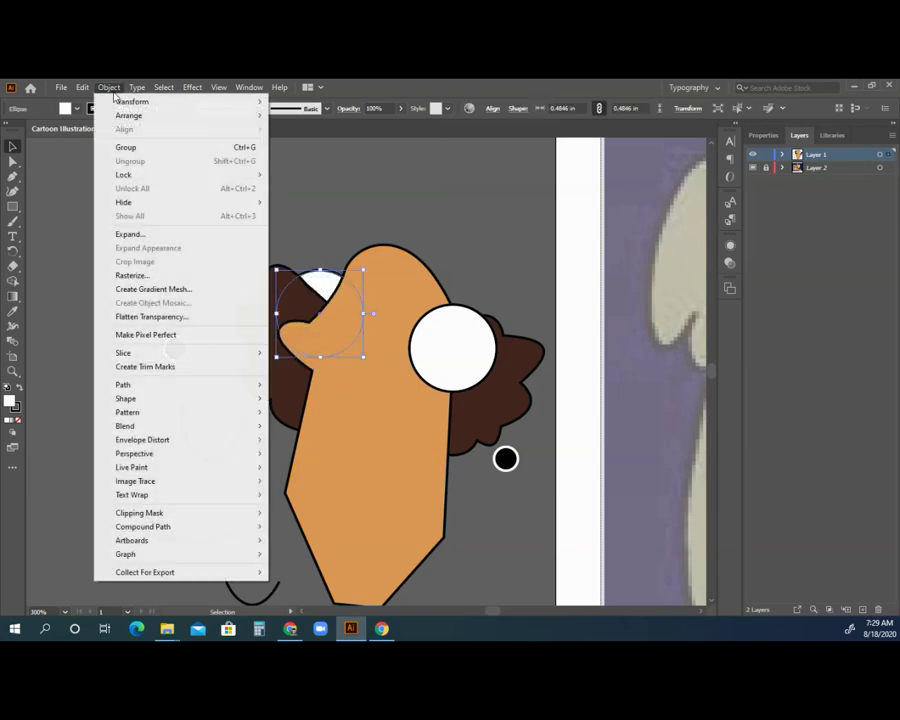
{"action": "left_click", "coordinate": [277, 117]}
{"action": "left_click_drag", "start_coordinate": [318, 310], "coordinate": [316, 317]}
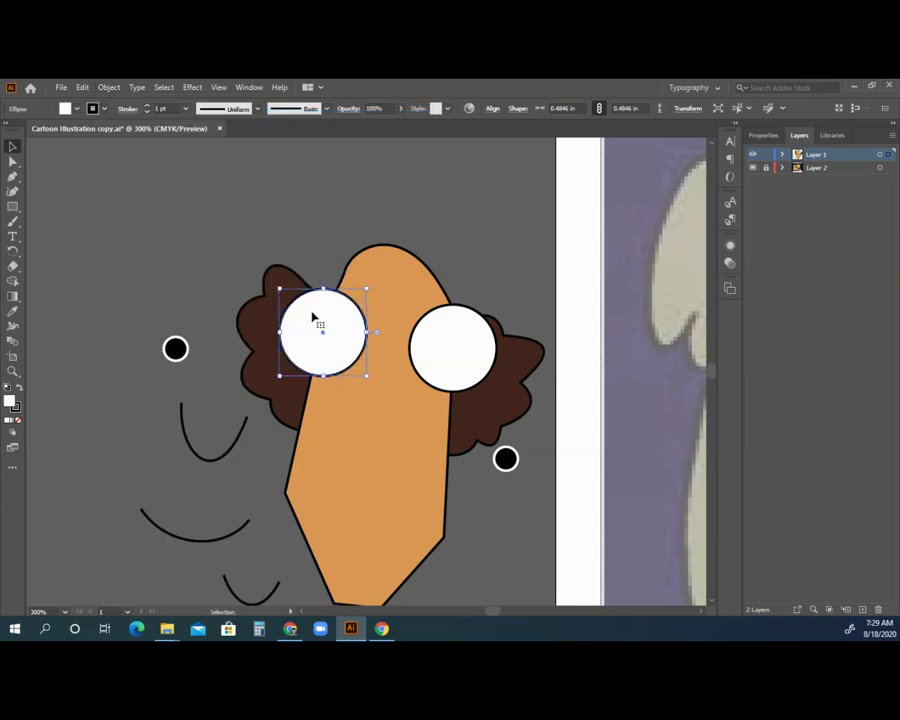
{"action": "left_click", "coordinate": [16, 370]}
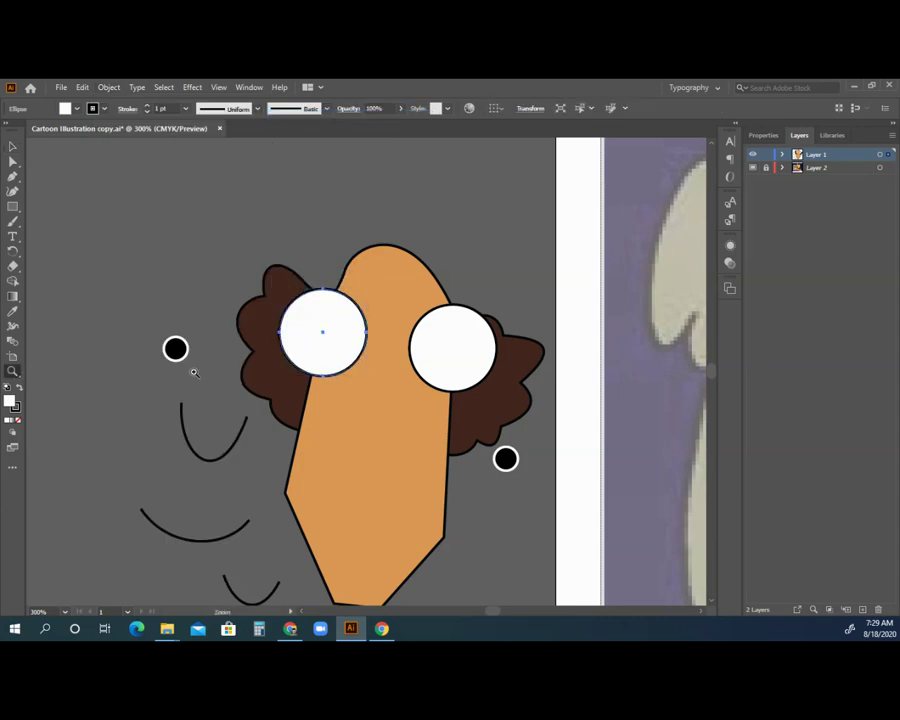
{"action": "scroll", "coordinate": [354, 370], "scroll_direction": "down", "scroll_amount": 2}
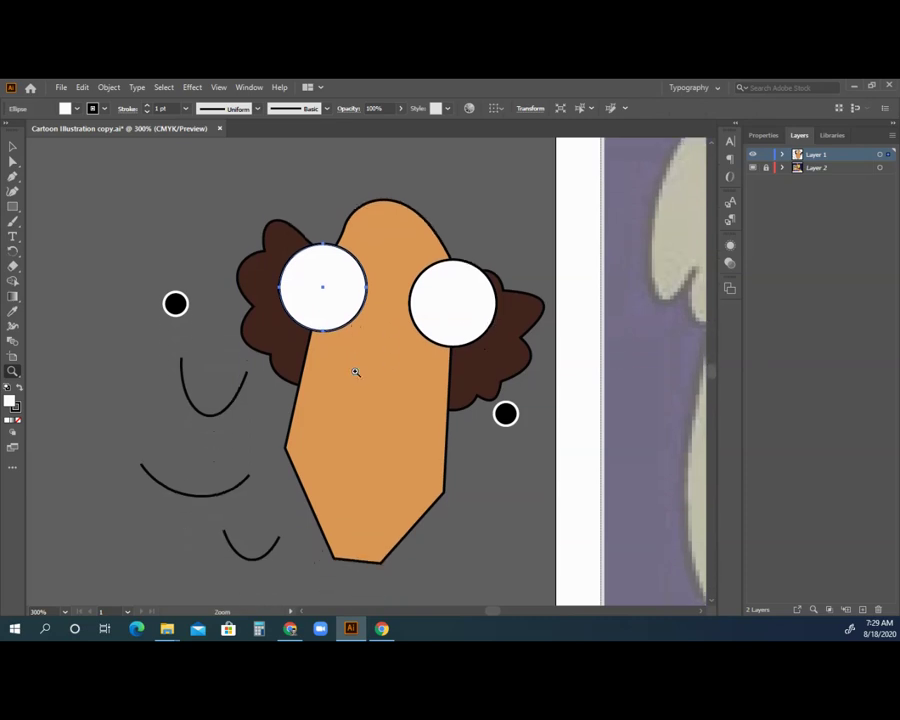
{"action": "left_click", "coordinate": [13, 147]}
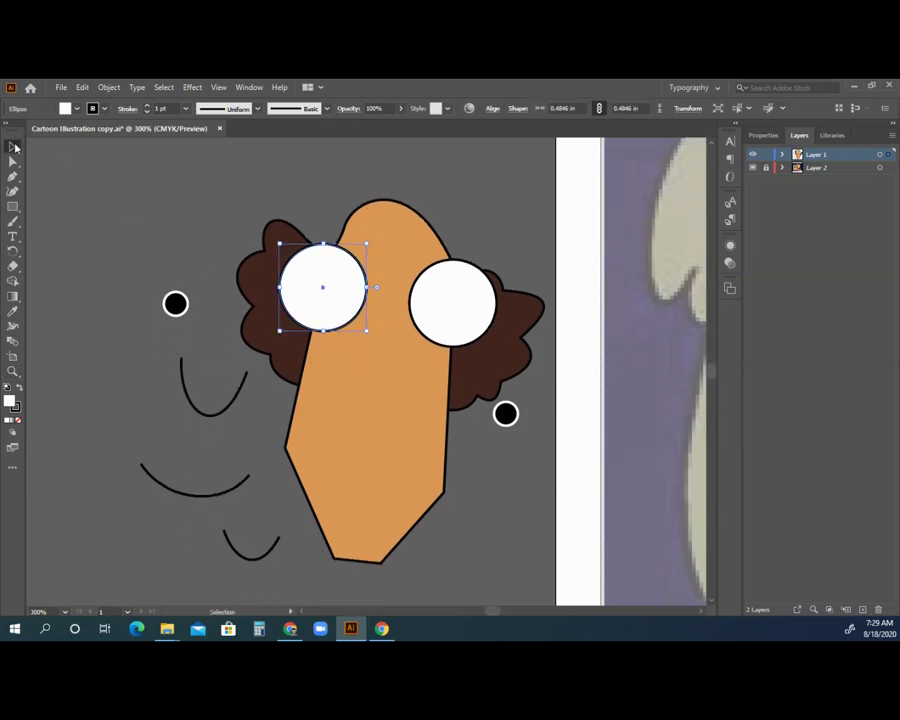
Step: Delete the stray pupil left of the face, then inspect the curve, eye and face paths with Direct Selection
{"action": "left_click", "coordinate": [175, 303]}
{"action": "key", "text": "Delete"}
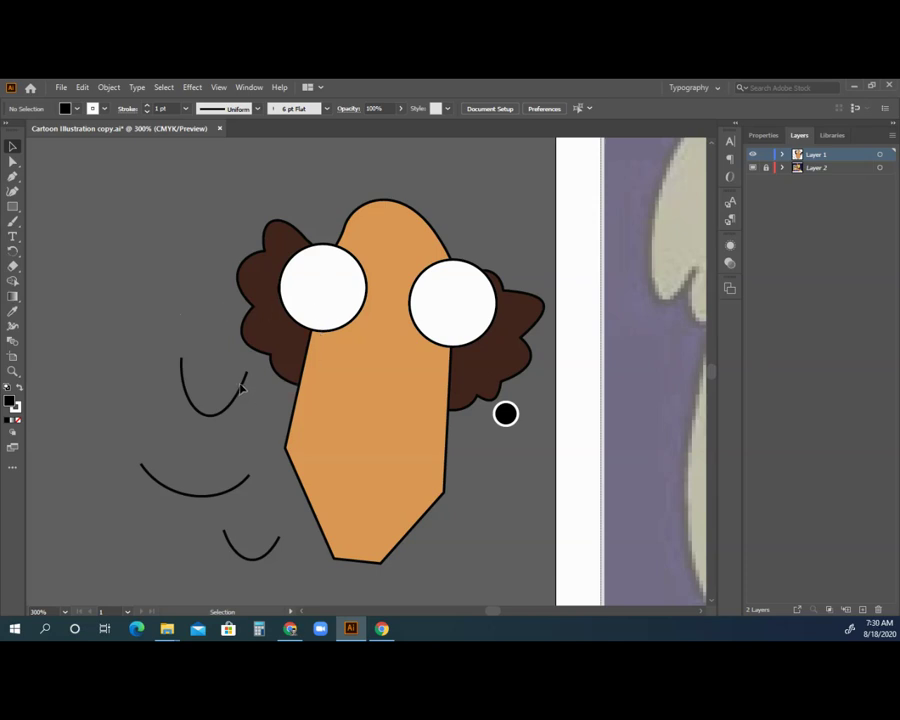
{"action": "left_click", "coordinate": [13, 161]}
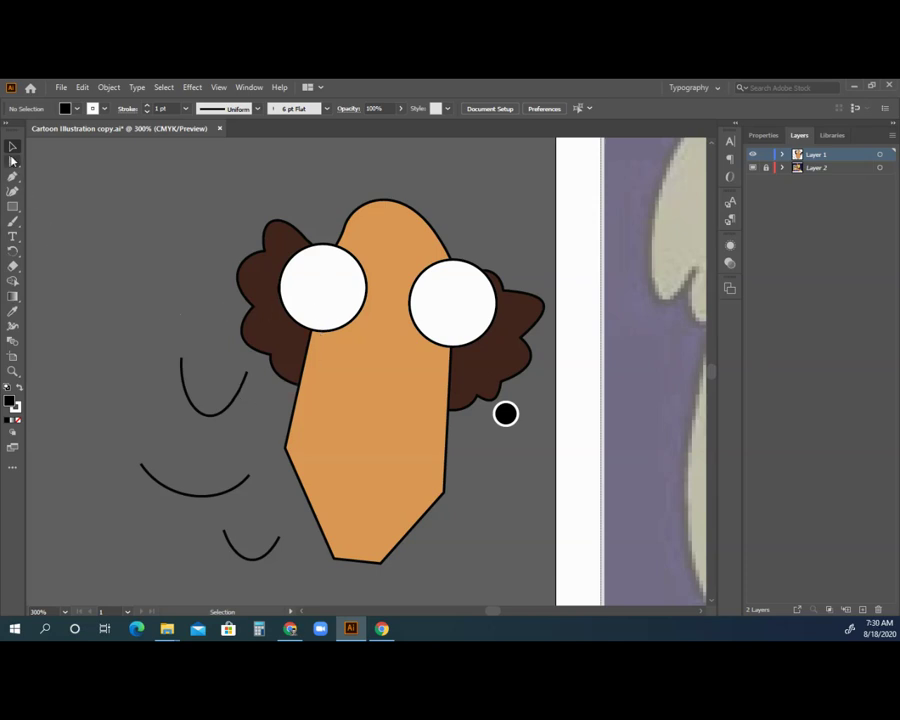
{"action": "left_click", "coordinate": [183, 362]}
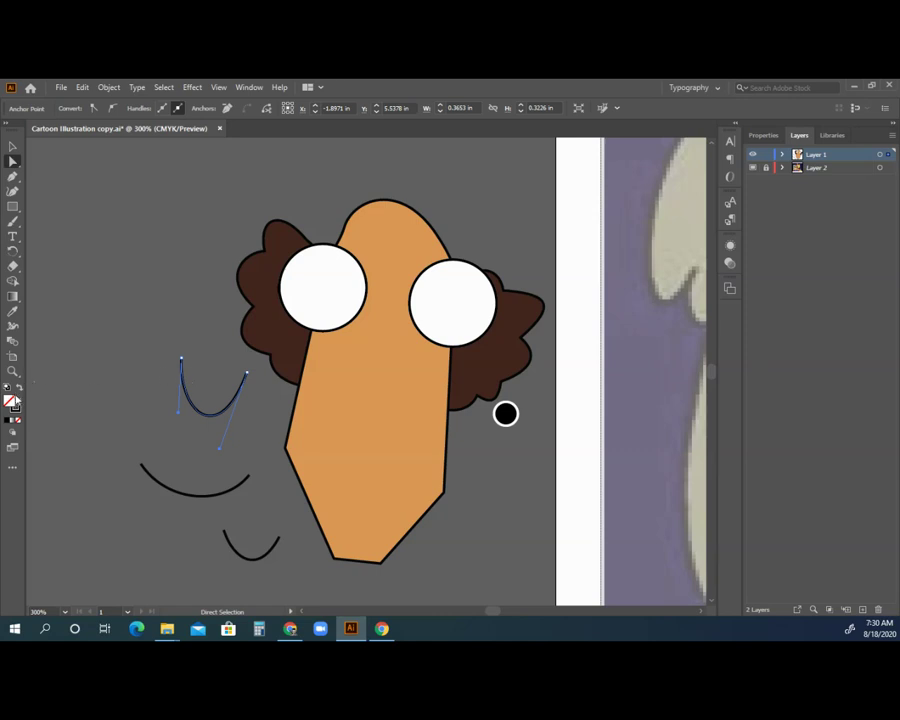
{"action": "left_click", "coordinate": [311, 300]}
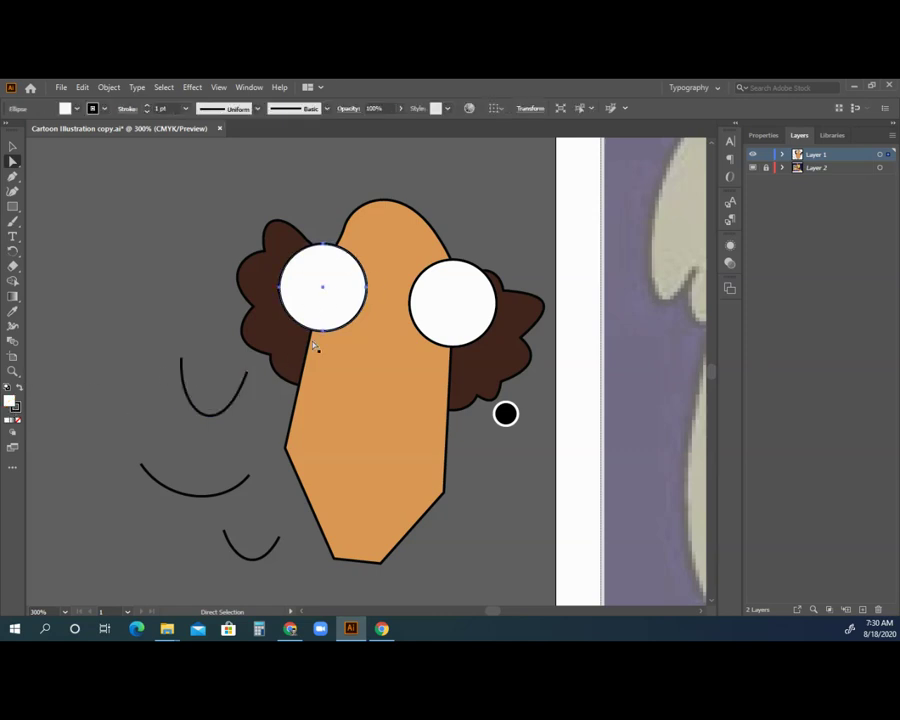
{"action": "left_click", "coordinate": [340, 374]}
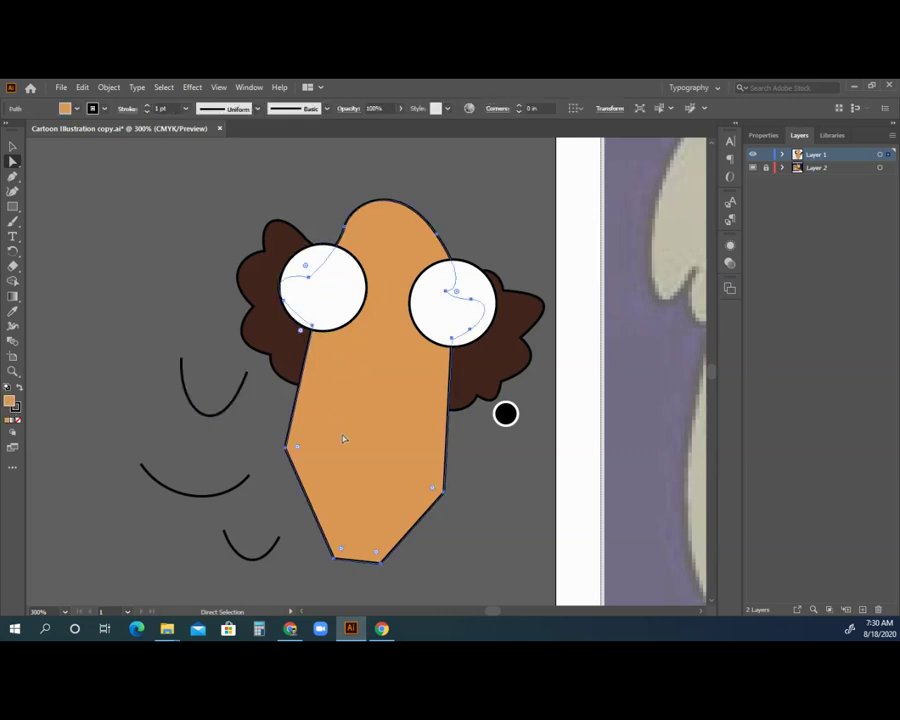
{"action": "left_click", "coordinate": [13, 177]}
{"action": "left_click", "coordinate": [13, 206]}
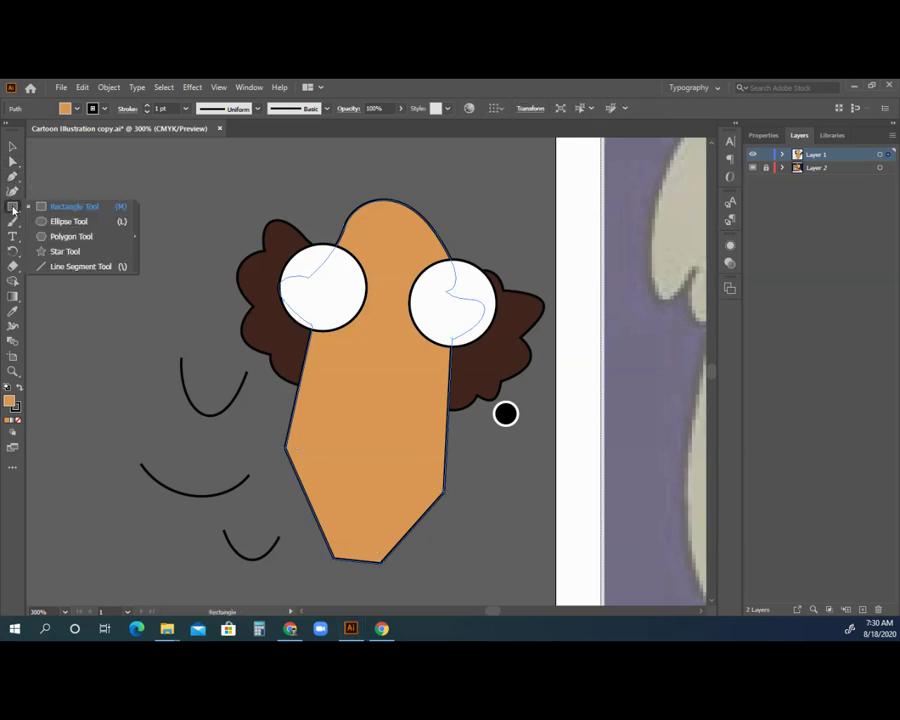
{"action": "left_click", "coordinate": [78, 222]}
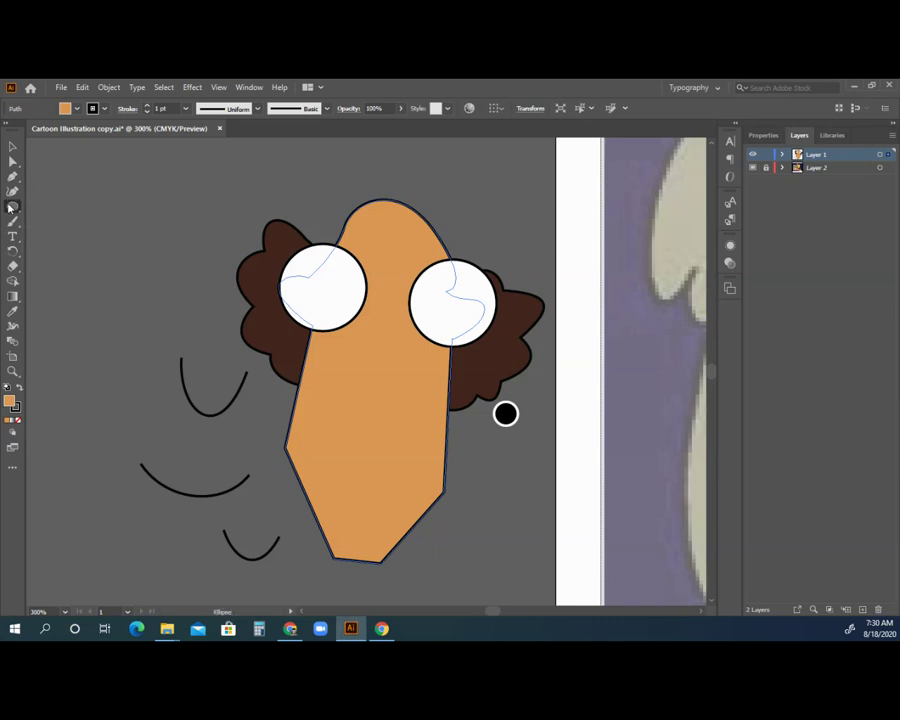
{"action": "left_click_drag", "start_coordinate": [88, 200], "coordinate": [124, 226]}
{"action": "left_click_drag", "start_coordinate": [145, 285], "coordinate": [147, 297]}
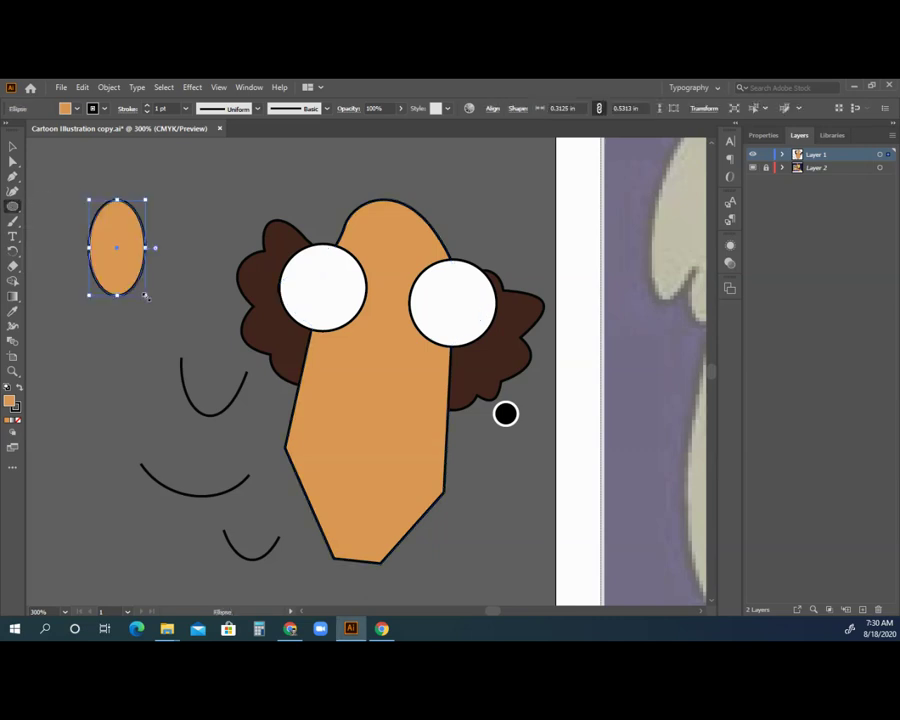
{"action": "key", "text": "ctrl+z"}
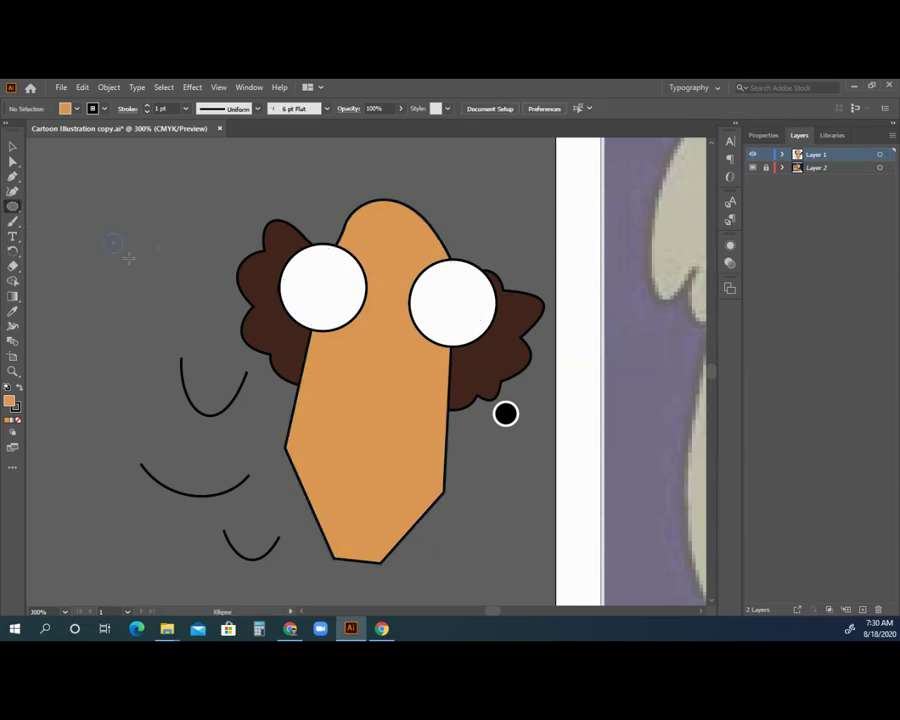
{"action": "left_click_drag", "start_coordinate": [138, 268], "coordinate": [138, 267]}
{"action": "key", "text": "v"}
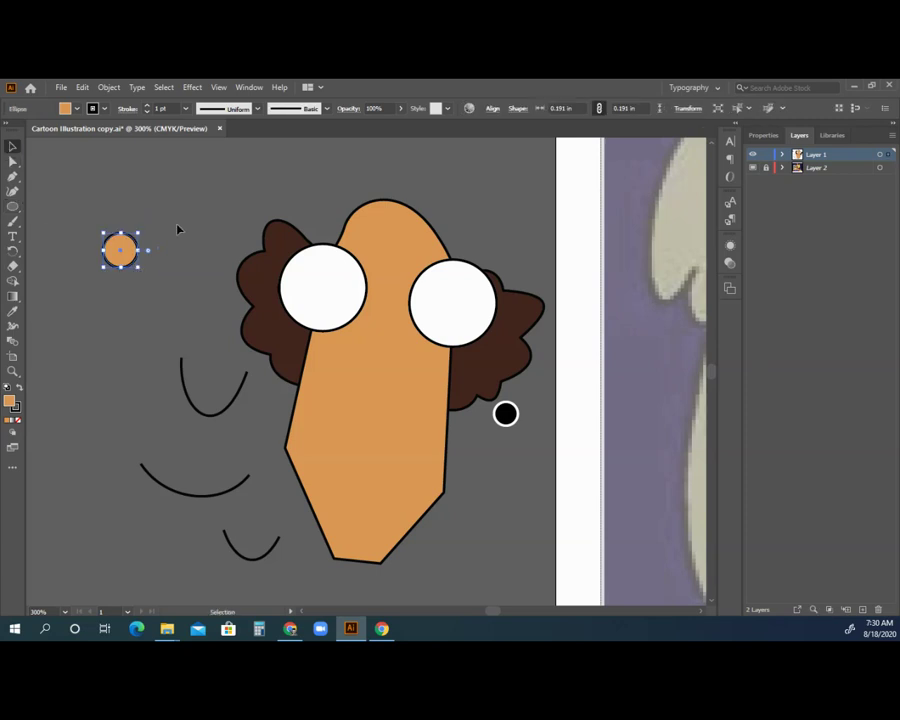
{"action": "key", "text": "ctrl+z"}
{"action": "left_click_drag", "start_coordinate": [12, 371], "coordinate": [50, 370]}
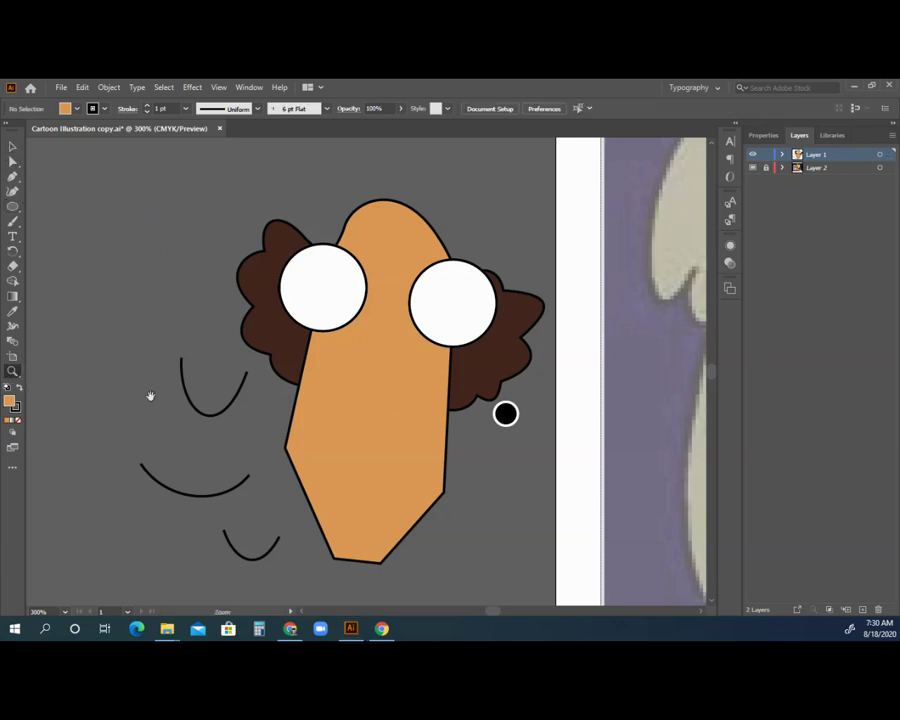
Step: Bring the reference scientist into view and start a Pen path down his left hair edge
{"action": "left_click_drag", "start_coordinate": [348, 372], "coordinate": [216, 377]}
{"action": "scroll", "coordinate": [372, 419], "scroll_direction": "right", "scroll_amount": 10}
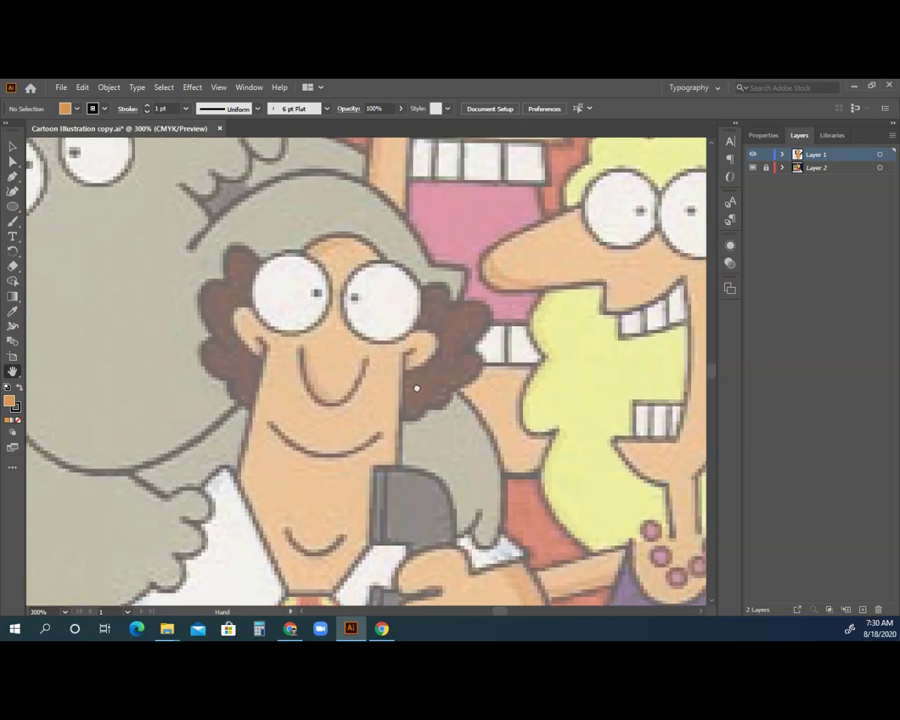
{"action": "left_click_drag", "start_coordinate": [444, 386], "coordinate": [476, 328]}
{"action": "scroll", "coordinate": [86, 375], "scroll_direction": "down", "scroll_amount": 2}
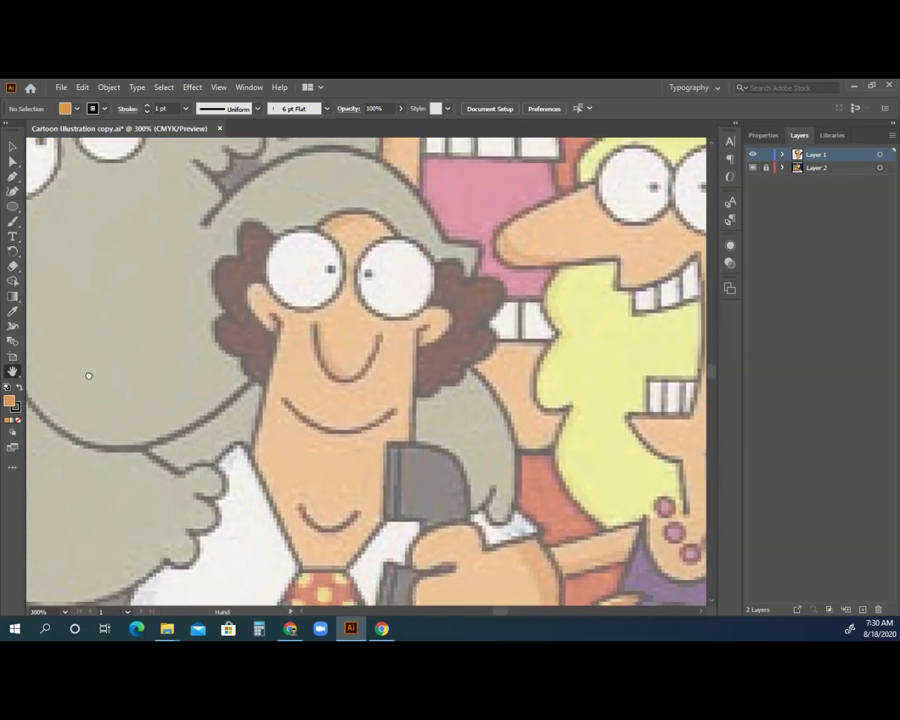
{"action": "left_click", "coordinate": [13, 178]}
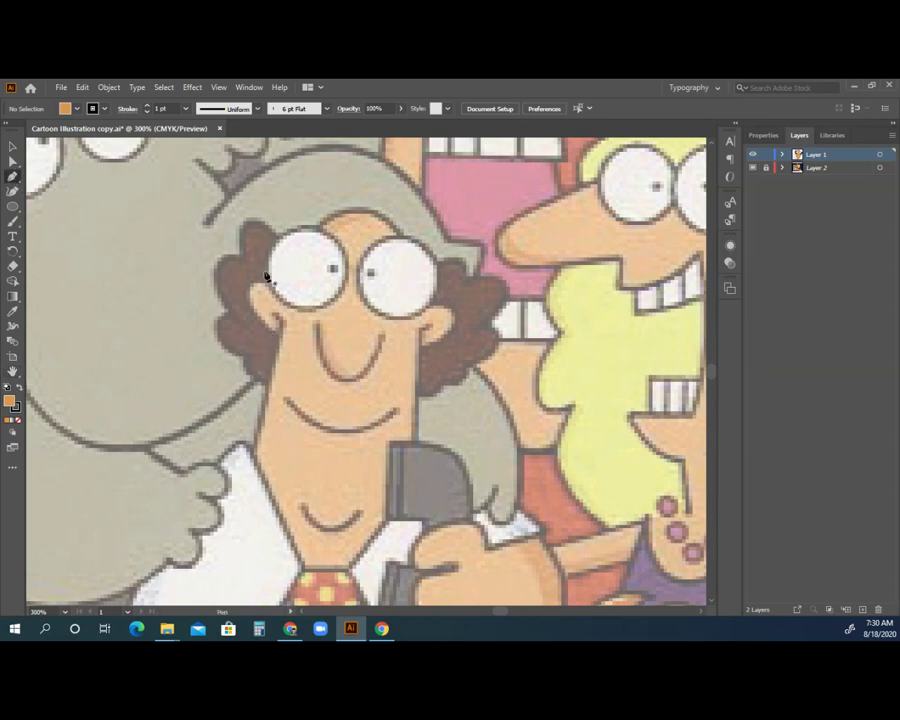
{"action": "left_click", "coordinate": [245, 354]}
{"action": "left_click", "coordinate": [224, 354]}
{"action": "left_click", "coordinate": [228, 314]}
{"action": "left_click", "coordinate": [217, 290]}
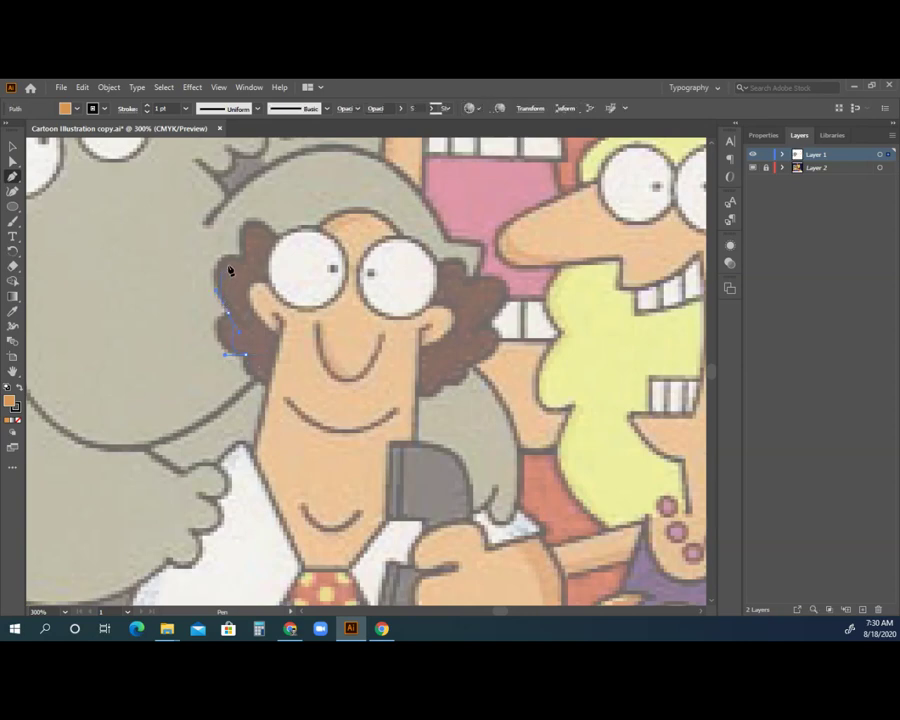
{"action": "left_click", "coordinate": [214, 291]}
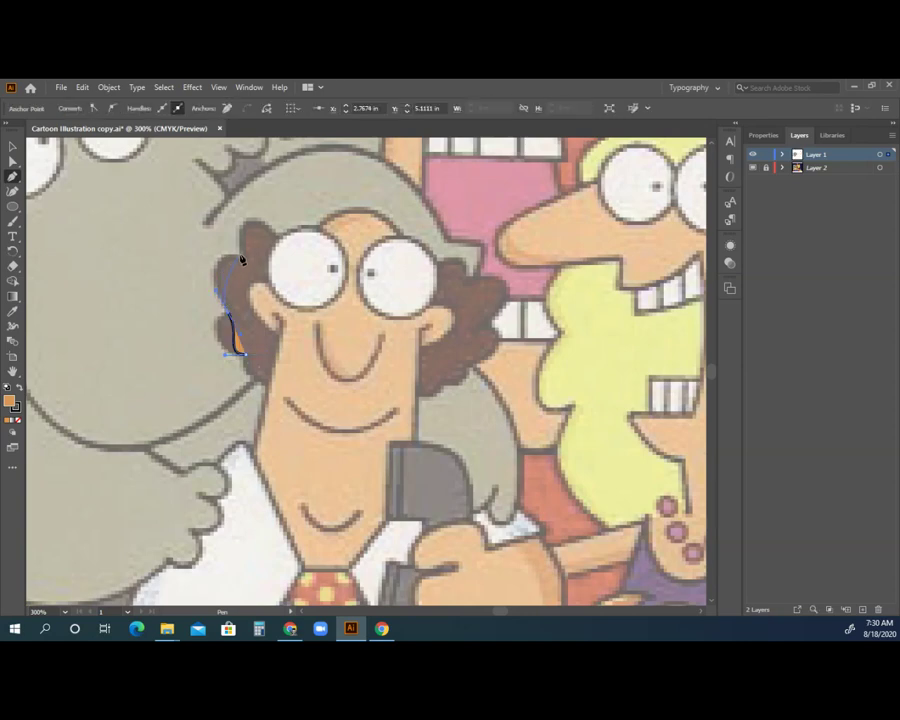
Step: Set the path's fill to None, extend it over the hair and past the eye, and close it
{"action": "left_click", "coordinate": [18, 420]}
{"action": "left_click", "coordinate": [240, 222]}
{"action": "mouse_move", "coordinate": [330, 297]}
{"action": "left_mouse_down"}
{"action": "mouse_move", "coordinate": [340, 355]}
{"action": "mouse_move", "coordinate": [297, 395]}
{"action": "mouse_move", "coordinate": [280, 394]}
{"action": "left_mouse_up"}
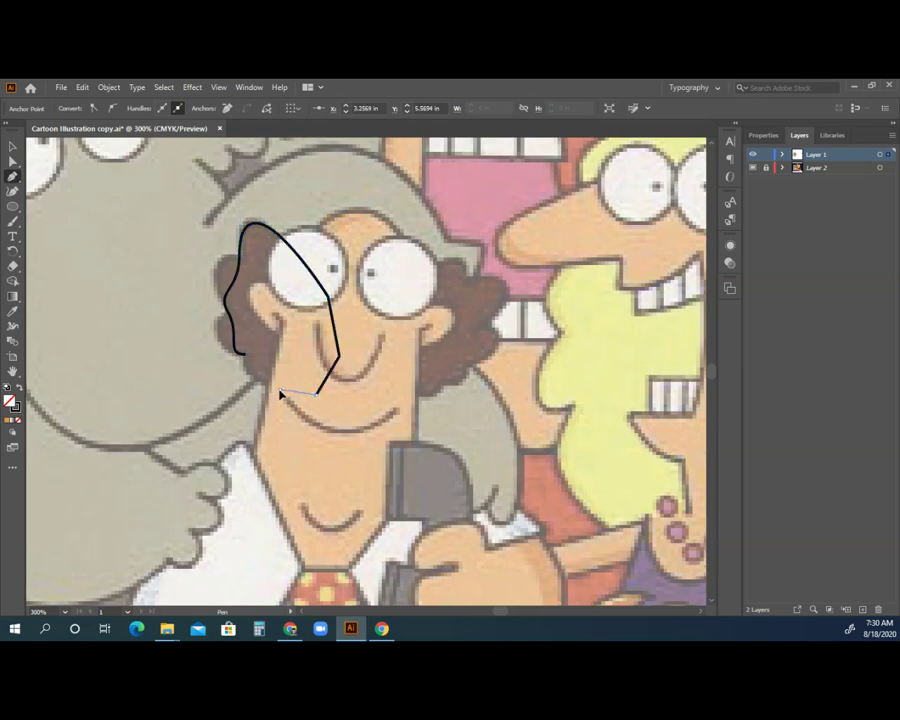
{"action": "left_click_drag", "start_coordinate": [245, 353], "coordinate": [257, 345]}
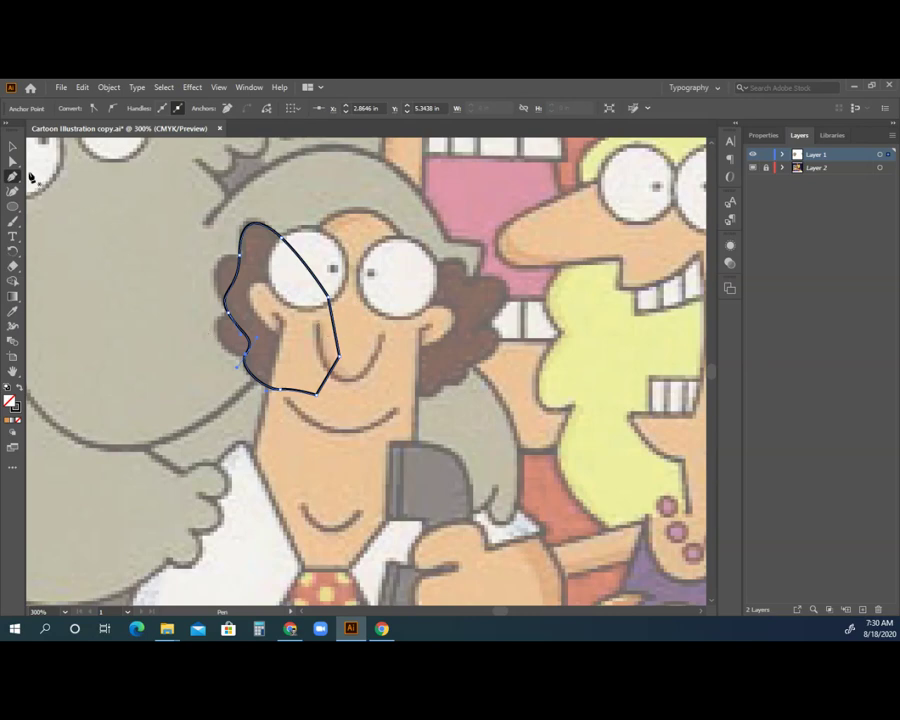
Step: Reshape the outline's curves with the Anchor Point tool to follow the hair curls
{"action": "key", "text": "shift+c"}
{"action": "left_click_drag", "start_coordinate": [258, 339], "coordinate": [206, 261]}
{"action": "left_click", "coordinate": [232, 285]}
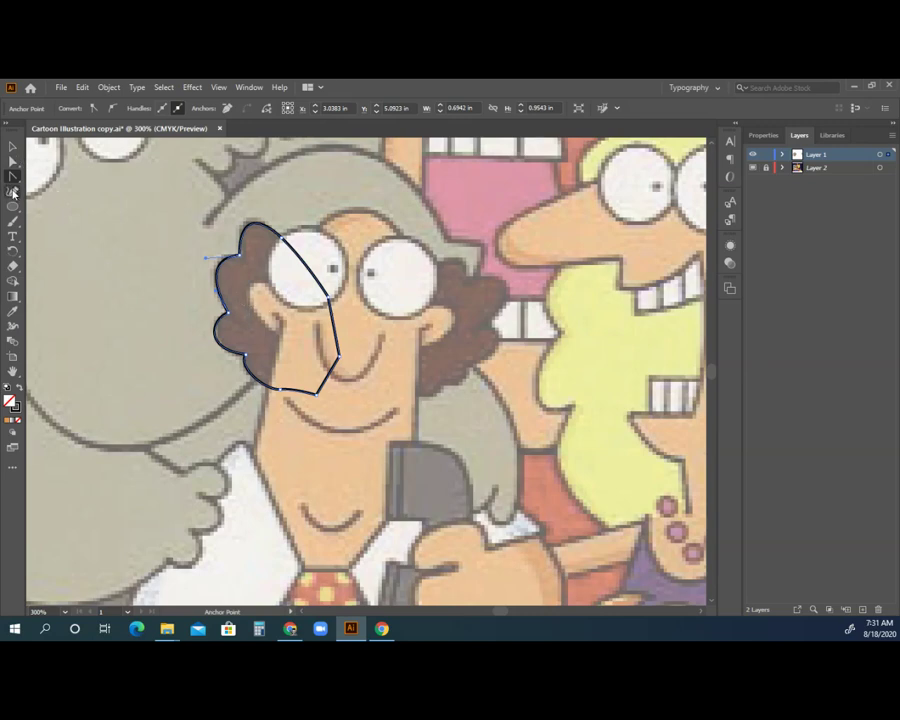
{"action": "left_click", "coordinate": [11, 176]}
{"action": "left_click", "coordinate": [12, 148]}
Step: Duplicate the left hair-and-cheek outline, placing the copy down to the right
{"action": "key", "text": "a"}
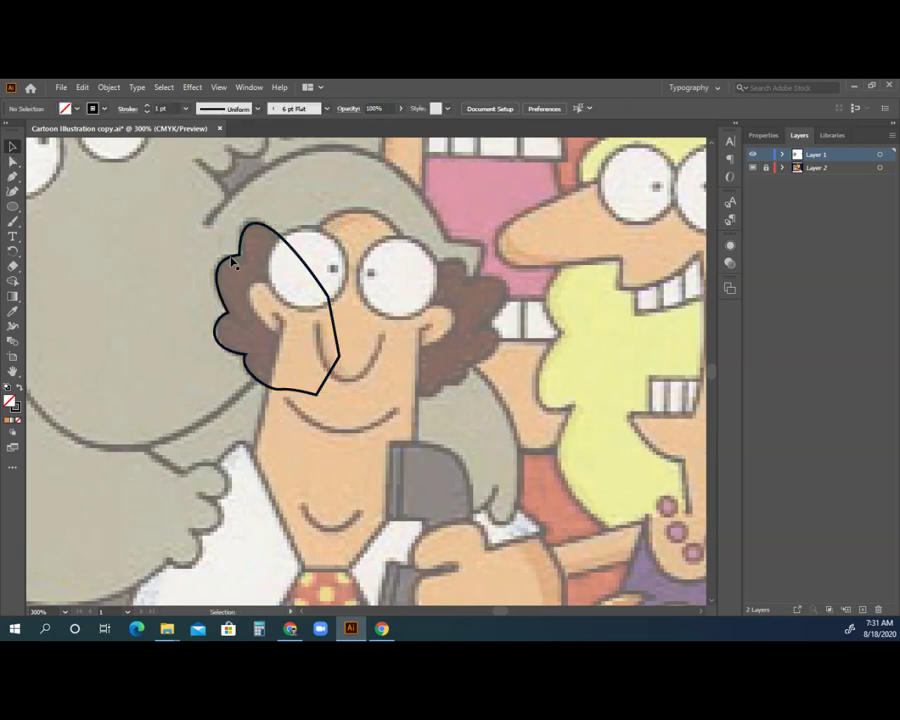
{"action": "left_click_drag", "start_coordinate": [232, 261], "coordinate": [338, 330]}
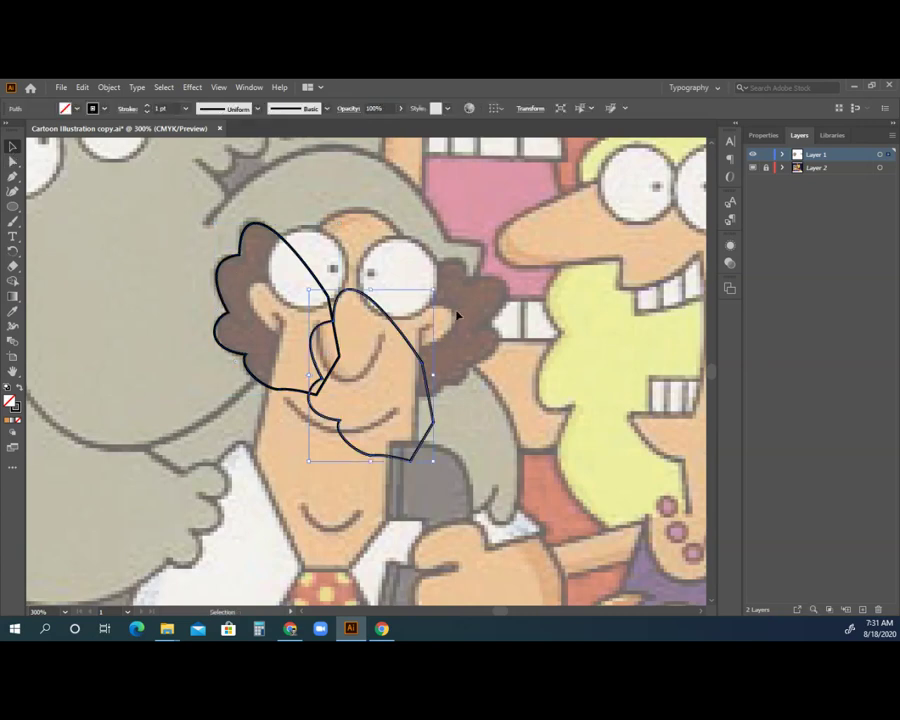
{"action": "left_click", "coordinate": [109, 87]}
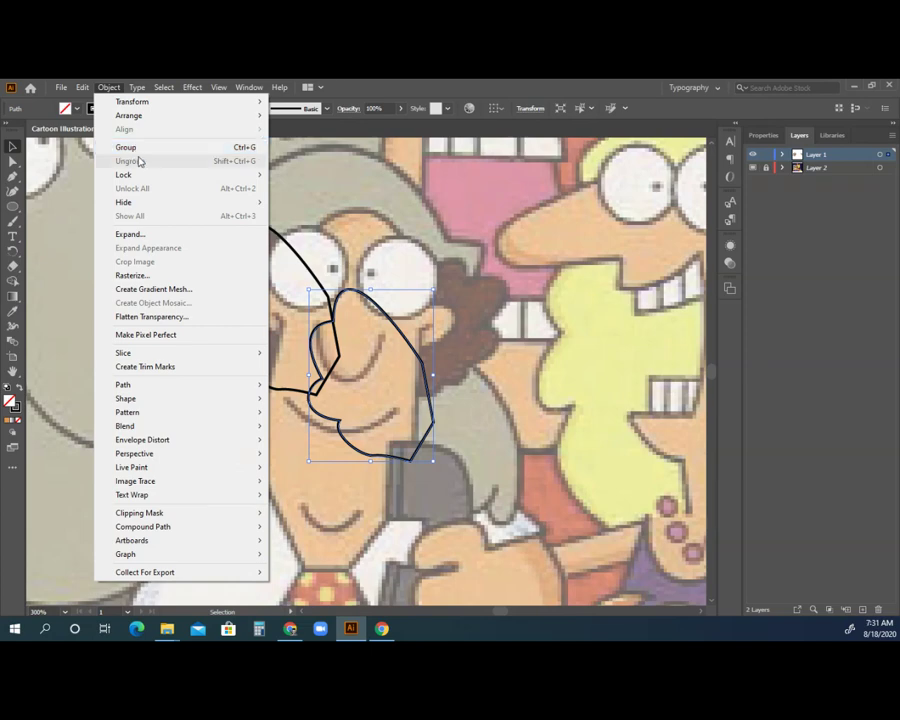
{"action": "mouse_move", "coordinate": [170, 106]}
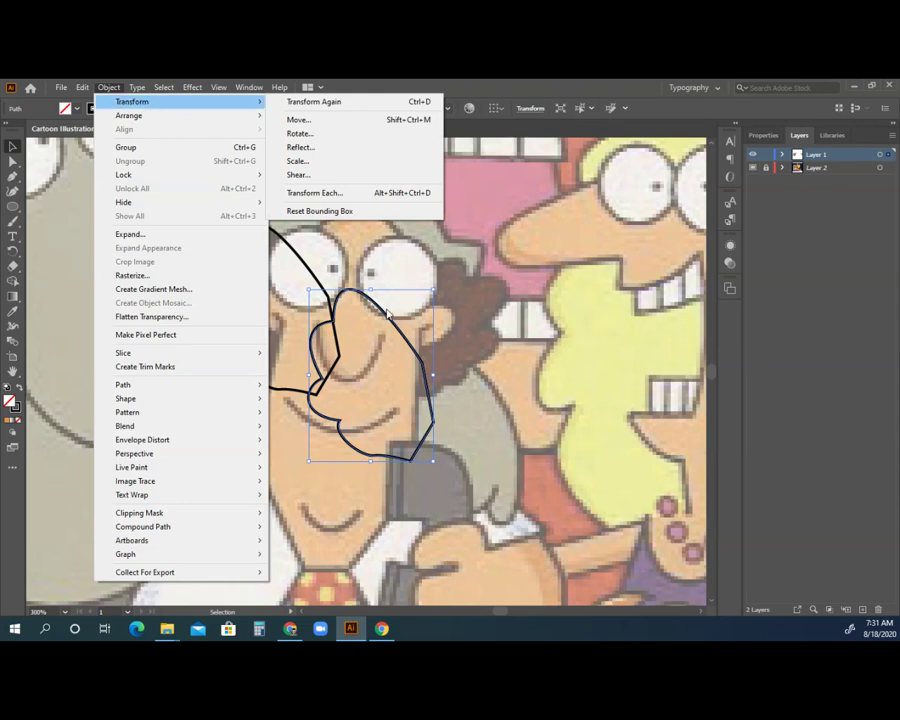
{"action": "key", "text": "Escape"}
{"action": "key", "text": "Escape"}
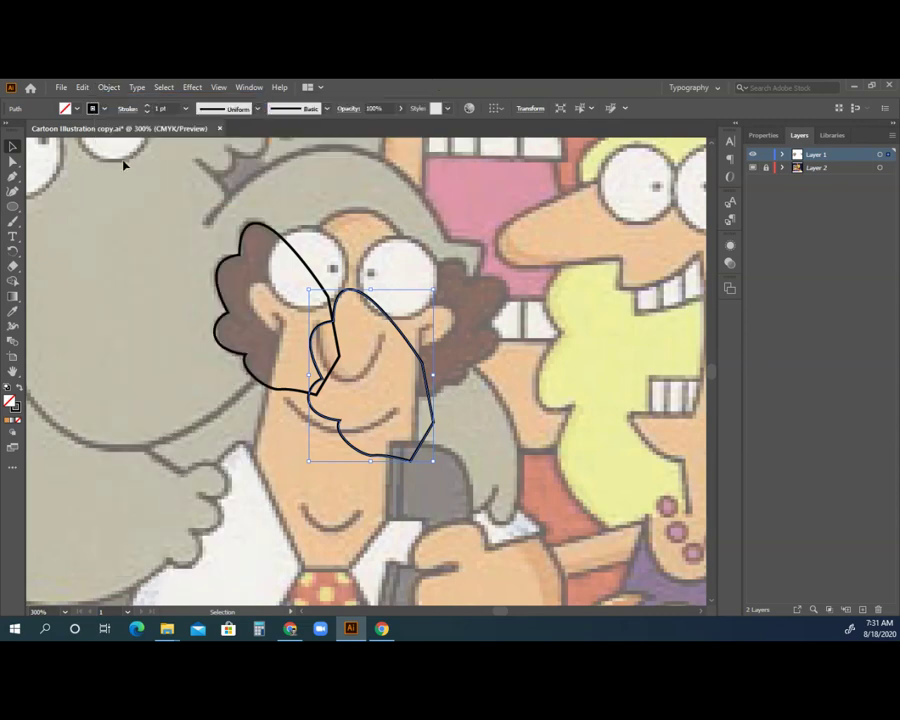
Step: Mirror the copy horizontally with the Reflect tool and move it onto the face's right side
{"action": "left_click", "coordinate": [12, 251]}
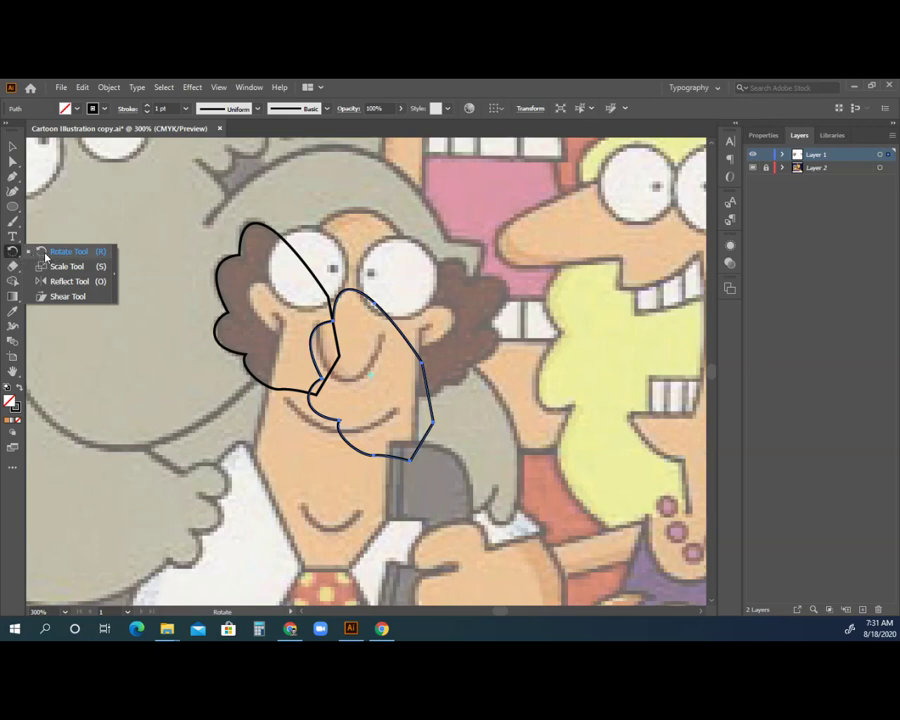
{"action": "left_click", "coordinate": [60, 281]}
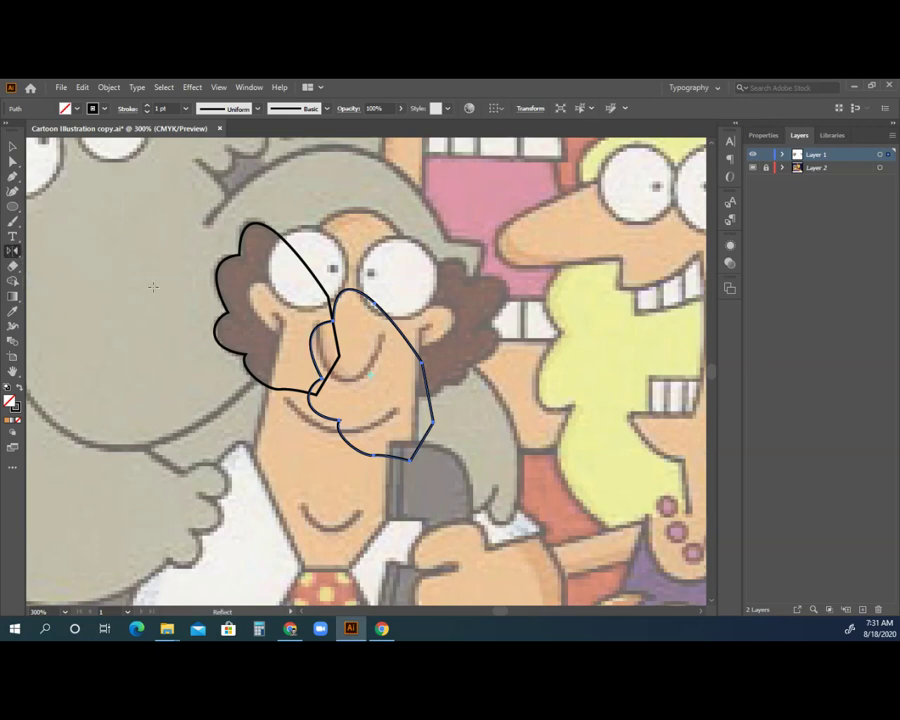
{"action": "left_click_drag", "start_coordinate": [442, 300], "coordinate": [430, 450]}
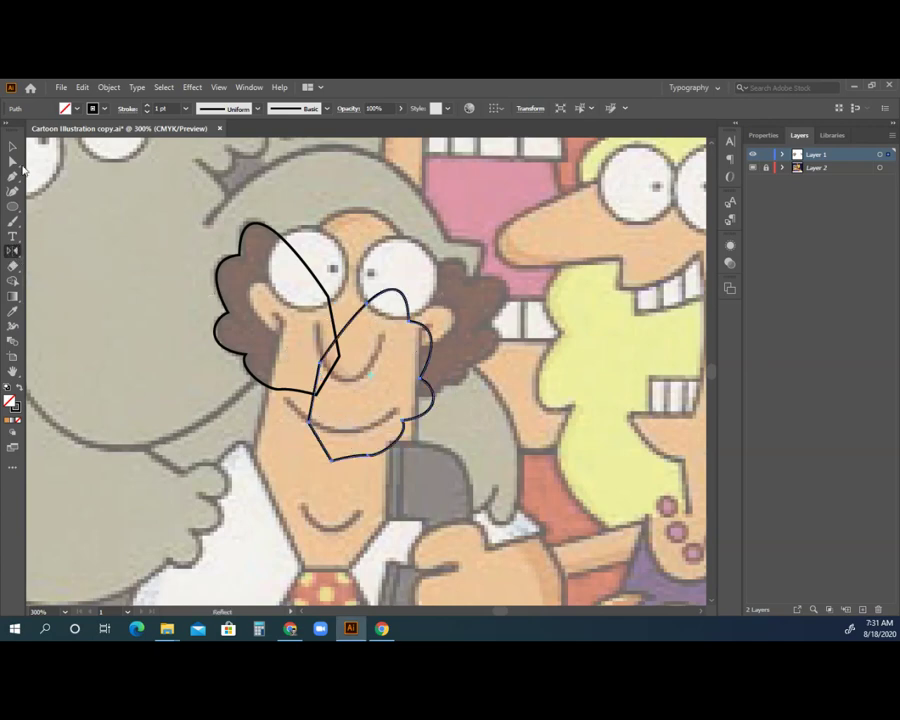
{"action": "left_click", "coordinate": [12, 147]}
{"action": "left_click_drag", "start_coordinate": [436, 400], "coordinate": [502, 363]}
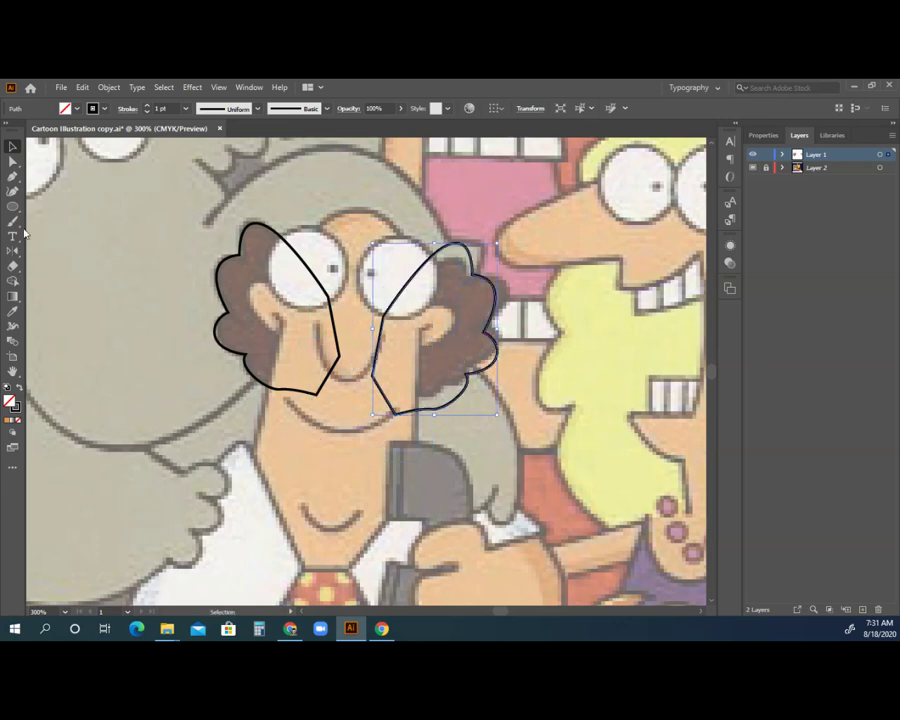
{"action": "left_click", "coordinate": [12, 176]}
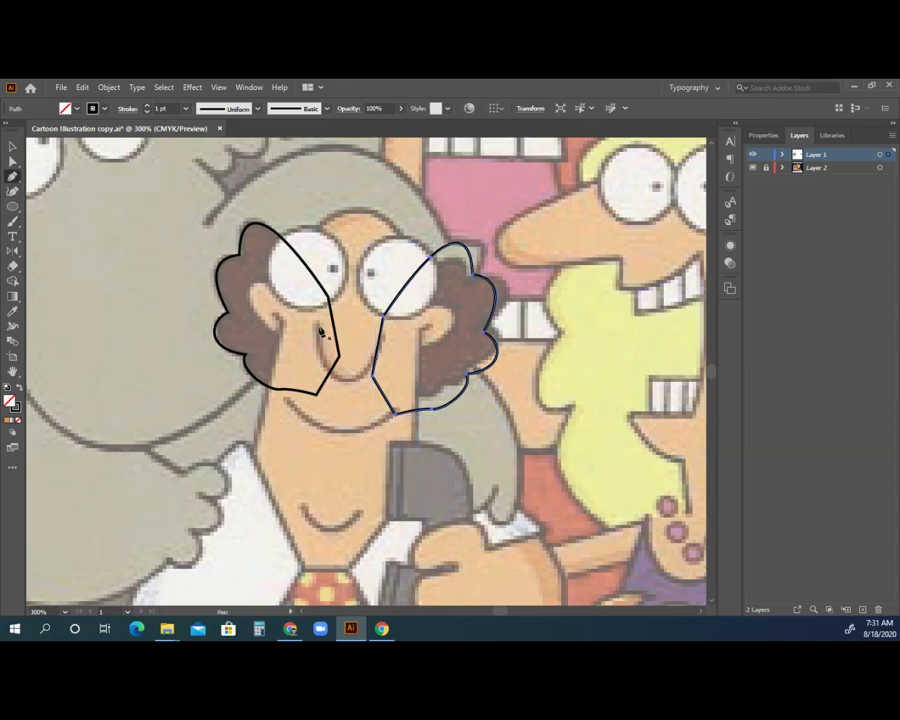
Step: Draw curved Pen lines for the nose, the smiling mouth and the chin crease
{"action": "left_click_drag", "start_coordinate": [317, 343], "coordinate": [316, 366]}
{"action": "left_click_drag", "start_coordinate": [382, 340], "coordinate": [408, 260]}
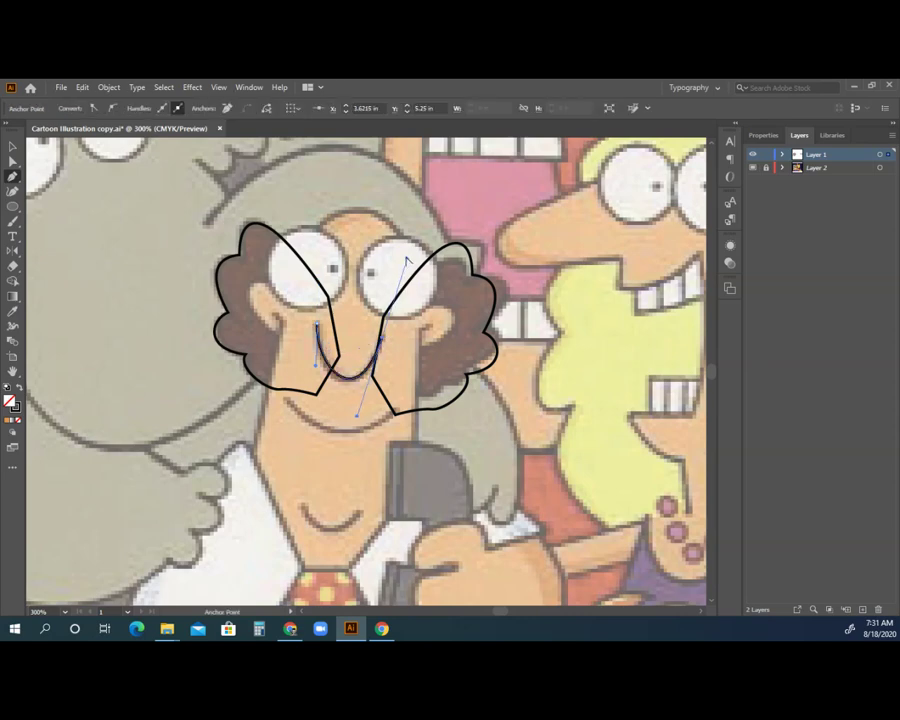
{"action": "left_click", "coordinate": [287, 403]}
{"action": "left_click_drag", "start_coordinate": [396, 412], "coordinate": [422, 387]}
{"action": "left_click", "coordinate": [303, 510]}
{"action": "left_click_drag", "start_coordinate": [358, 512], "coordinate": [374, 490]}
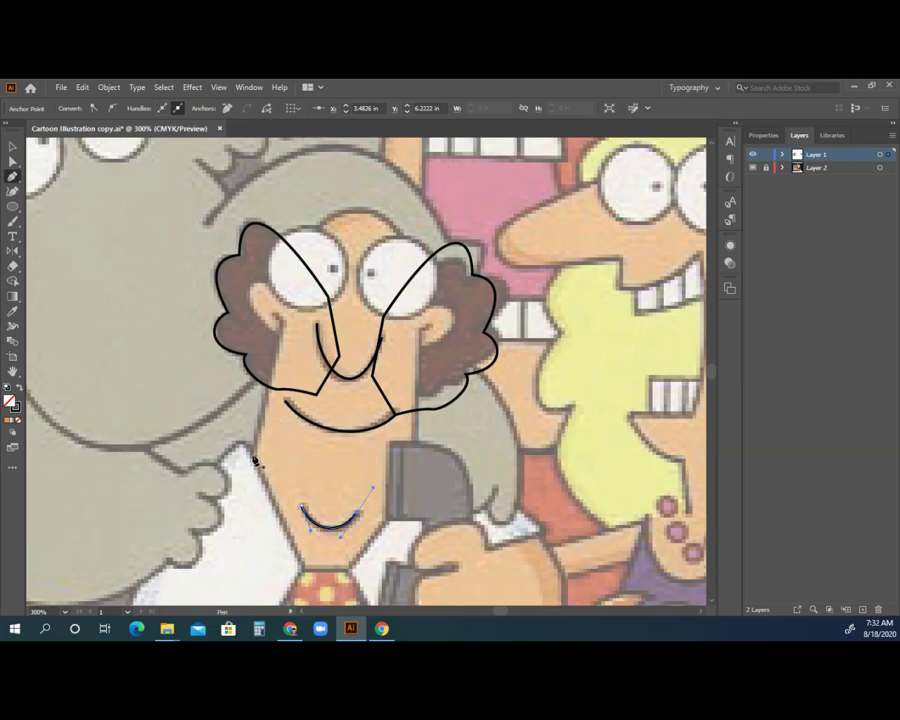
{"action": "key", "text": "Escape"}
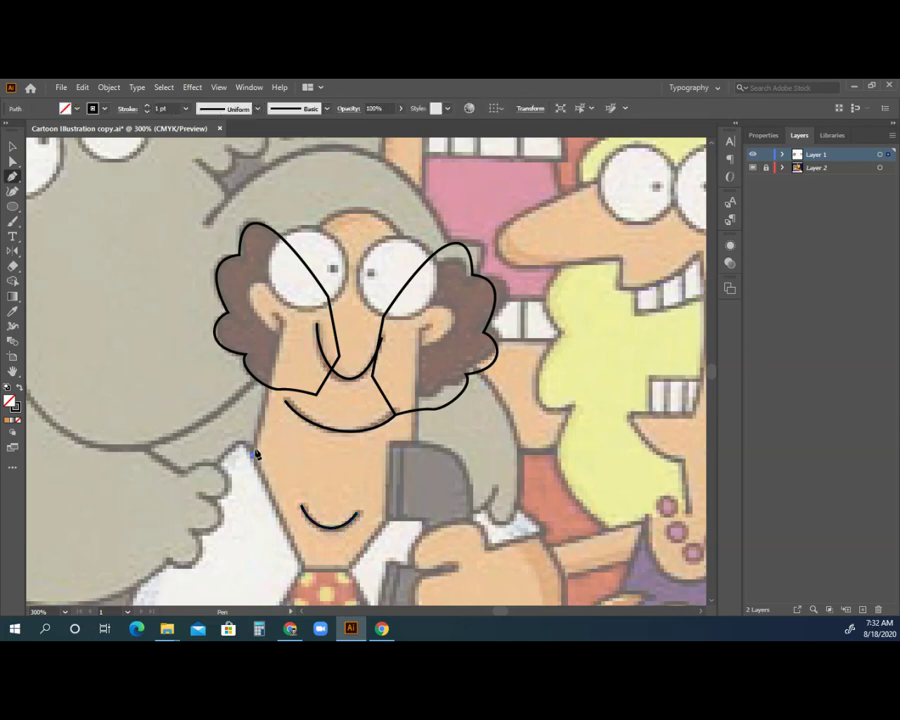
Step: Trace a closed outline around the whole face, from left cheek over the forehead down to the chin
{"action": "left_click", "coordinate": [278, 339]}
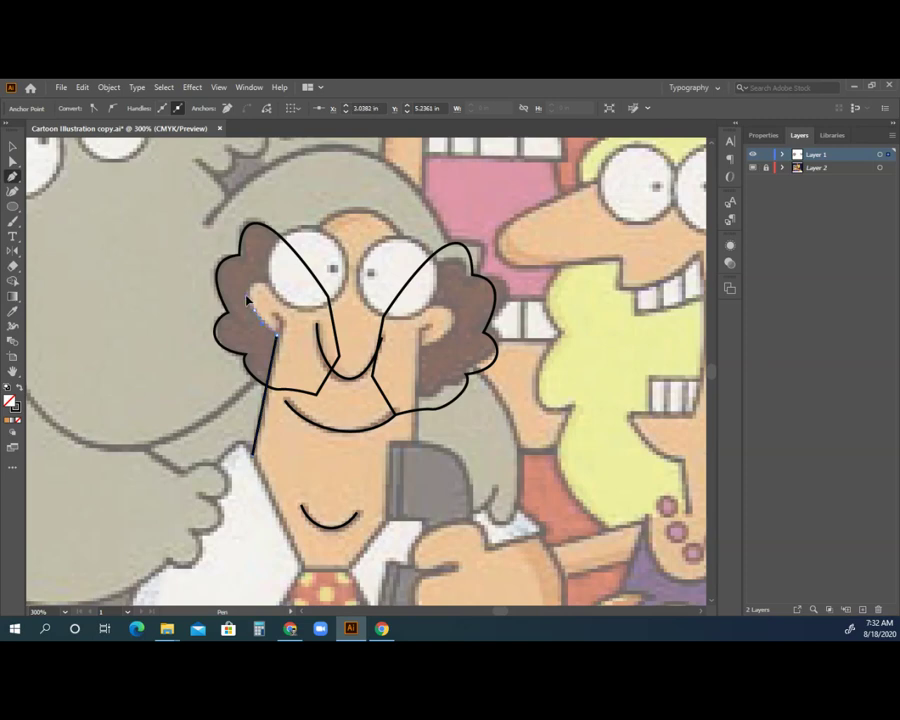
{"action": "left_click_drag", "start_coordinate": [252, 293], "coordinate": [295, 288]}
{"action": "left_click_drag", "start_coordinate": [316, 233], "coordinate": [333, 207]}
{"action": "left_click_drag", "start_coordinate": [405, 247], "coordinate": [415, 313]}
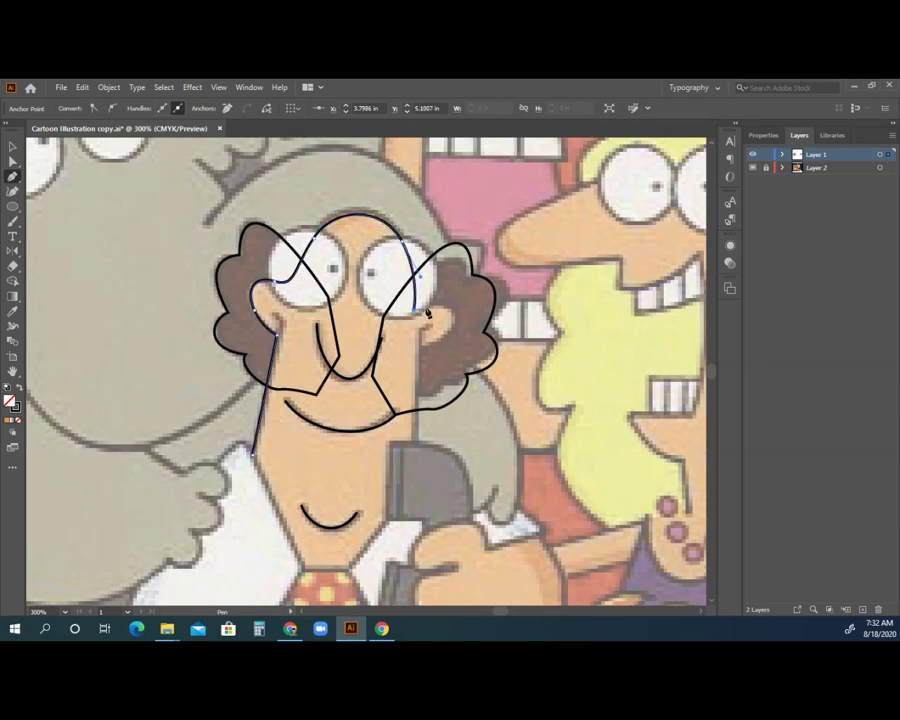
{"action": "left_click", "coordinate": [431, 311]}
{"action": "left_click", "coordinate": [418, 347]}
{"action": "left_click", "coordinate": [411, 505]}
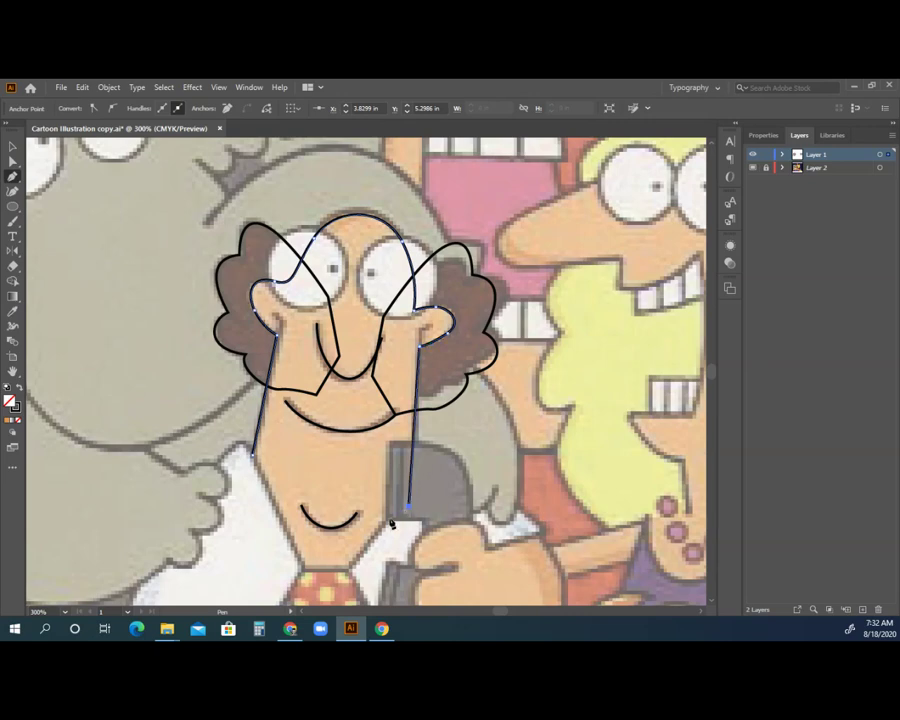
{"action": "left_click", "coordinate": [350, 567]}
{"action": "left_click", "coordinate": [300, 567]}
{"action": "left_click", "coordinate": [253, 453]}
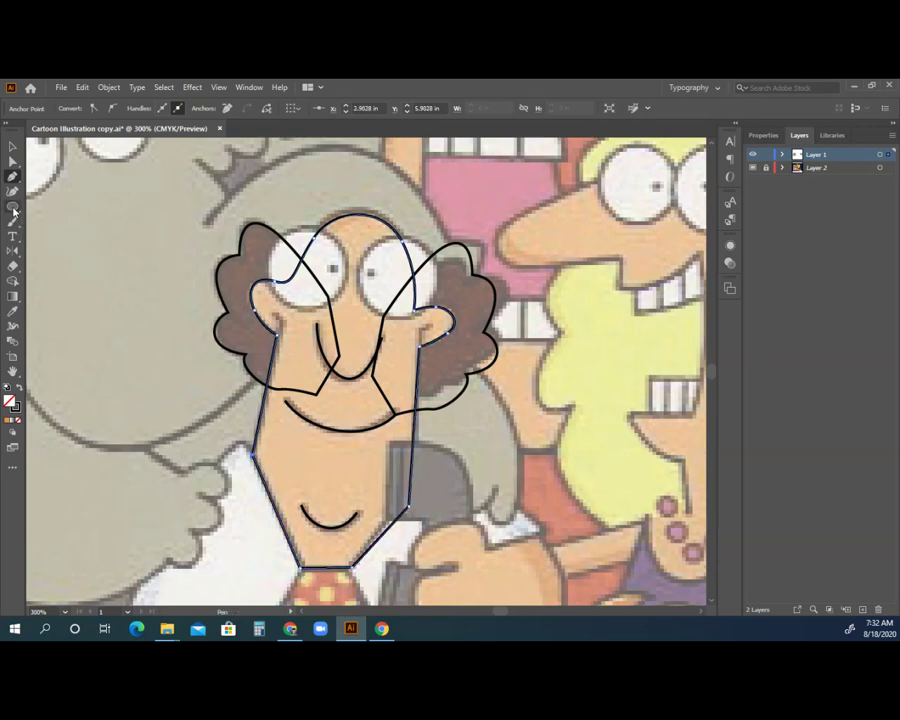
{"action": "left_click", "coordinate": [13, 208]}
Step: Draw an ellipse over the left eye and nudge it into place
{"action": "left_click_drag", "start_coordinate": [269, 222], "coordinate": [343, 299]}
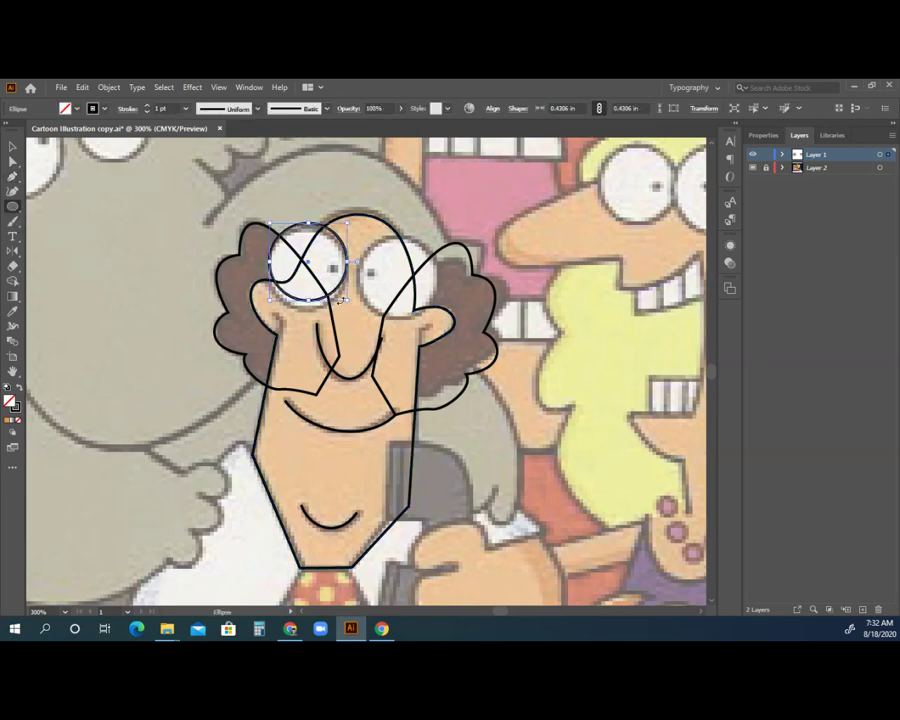
{"action": "key", "text": "v"}
{"action": "left_click_drag", "start_coordinate": [305, 265], "coordinate": [338, 276]}
Step: Make the pupil solid black with no outline and give the eye a white fill with black stroke
{"action": "left_click", "coordinate": [12, 206]}
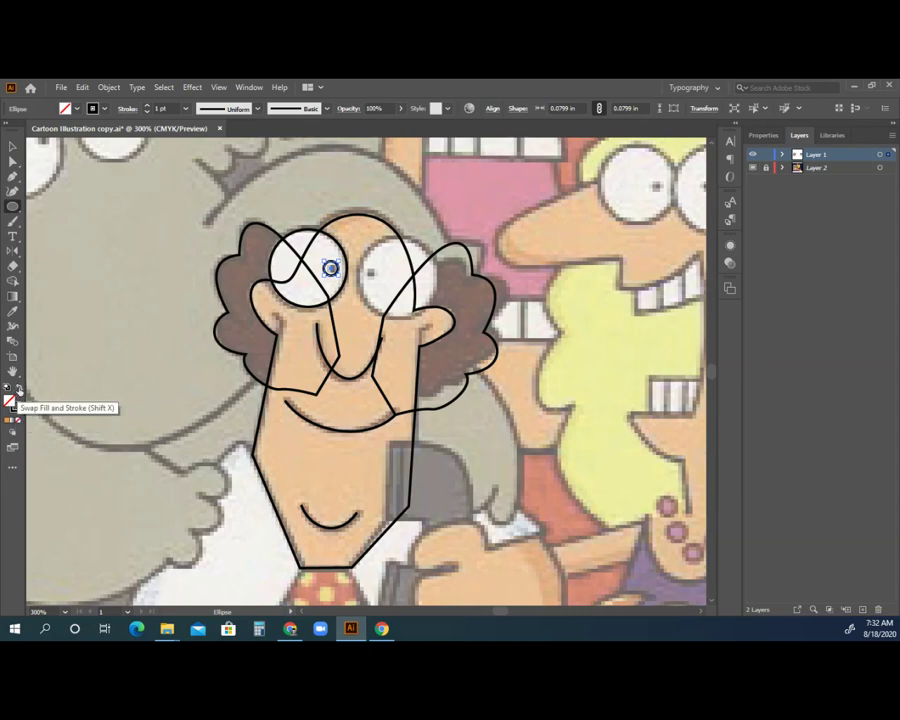
{"action": "left_click", "coordinate": [19, 390]}
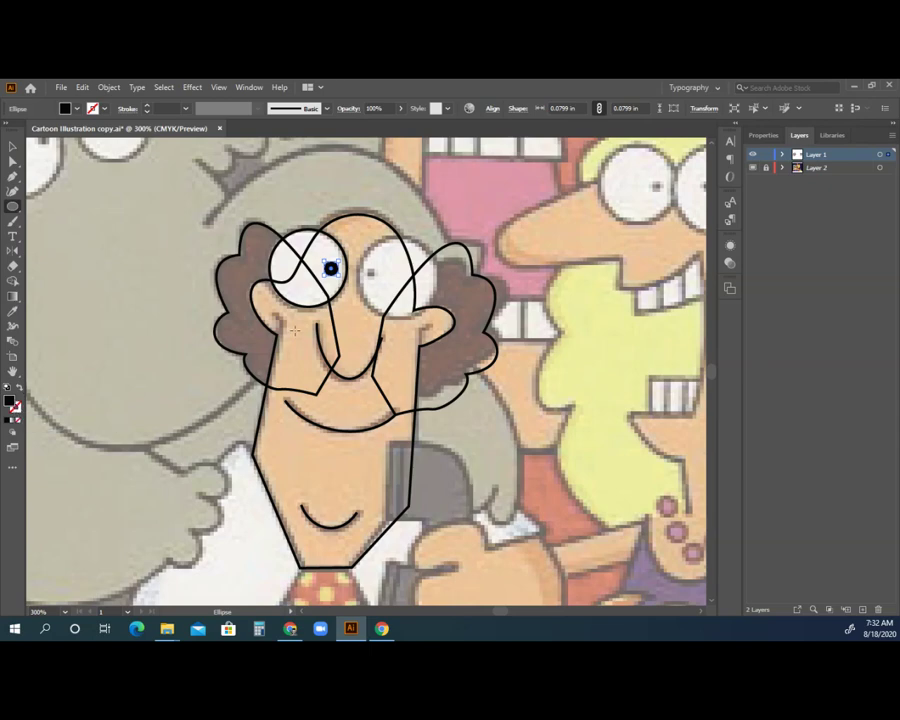
{"action": "key", "text": "v"}
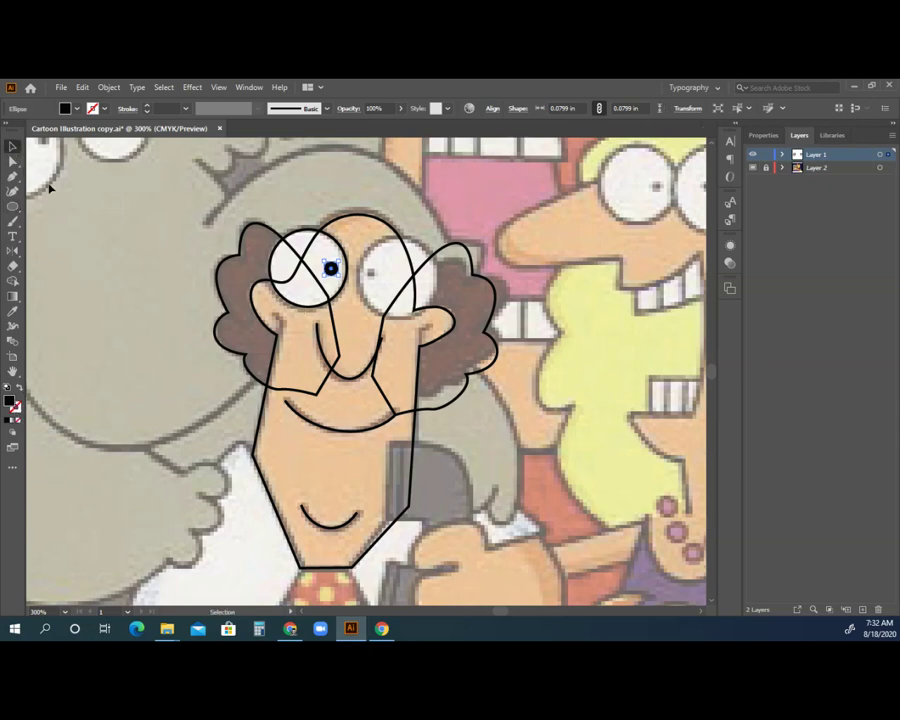
{"action": "left_click", "coordinate": [312, 309]}
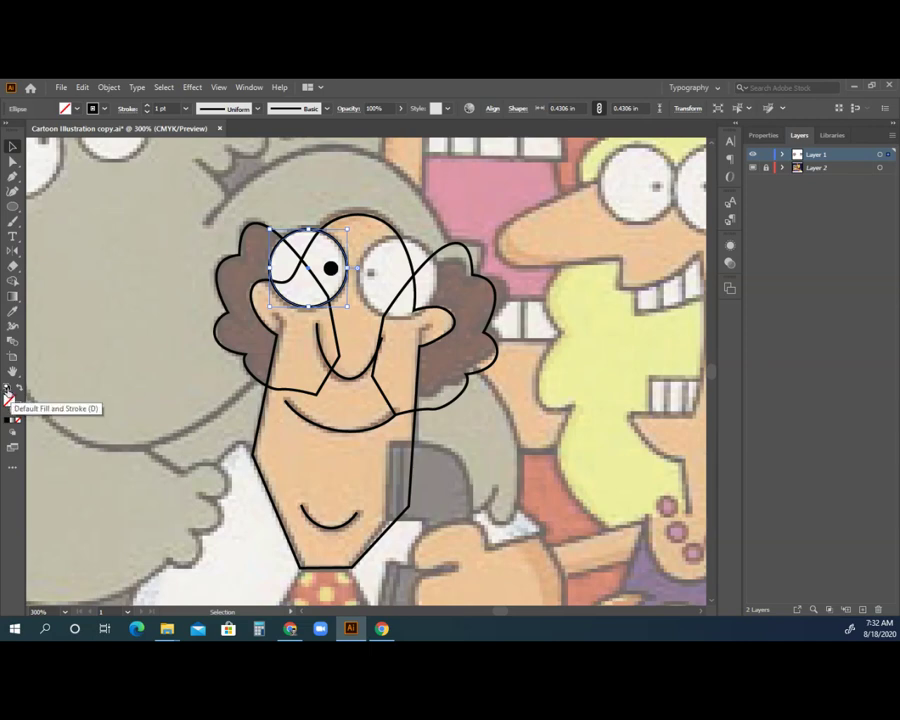
{"action": "left_click", "coordinate": [8, 392]}
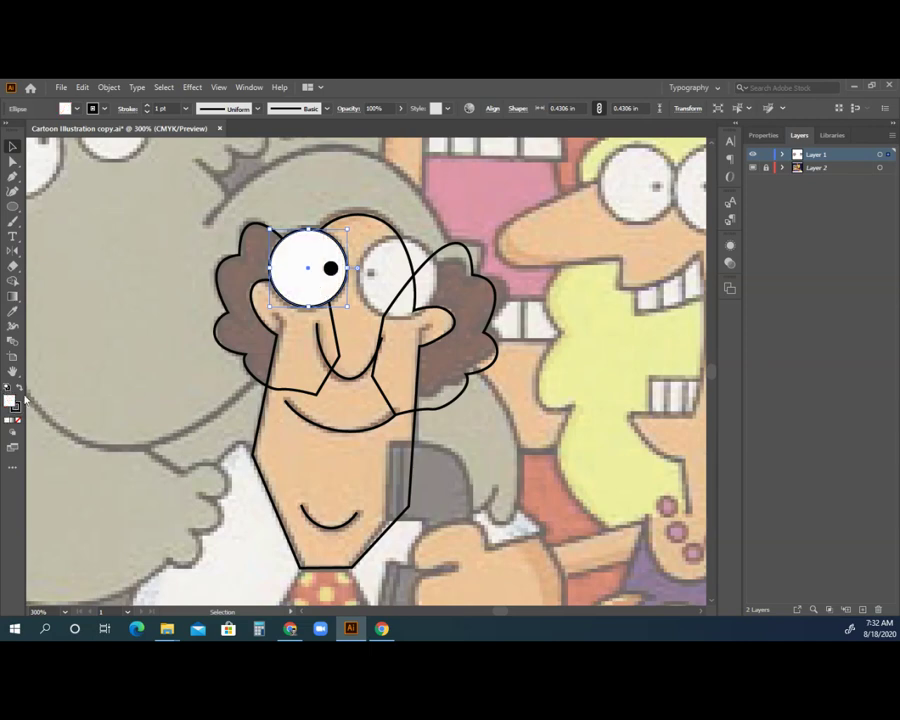
{"action": "left_click", "coordinate": [278, 346]}
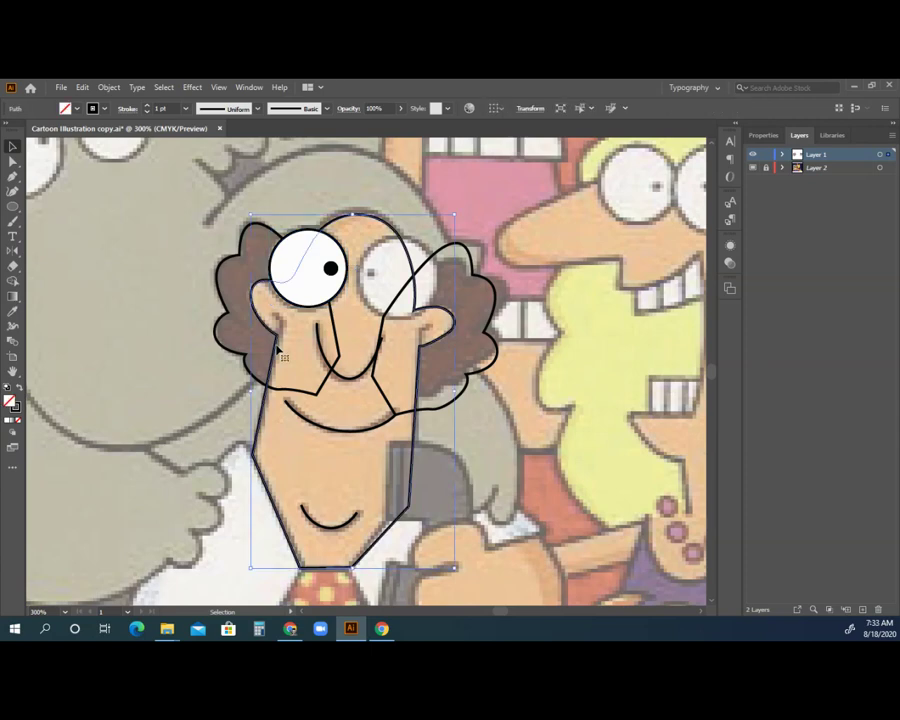
{"action": "double_click", "coordinate": [10, 401]}
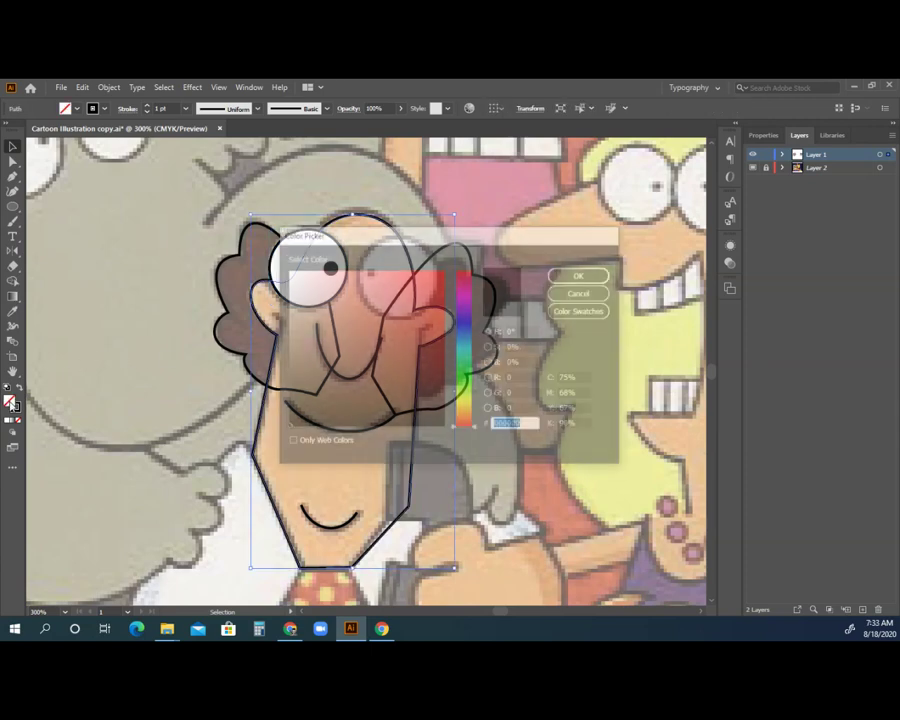
{"action": "left_click_drag", "start_coordinate": [400, 352], "coordinate": [372, 365]}
{"action": "left_click_drag", "start_coordinate": [464, 314], "coordinate": [463, 340]}
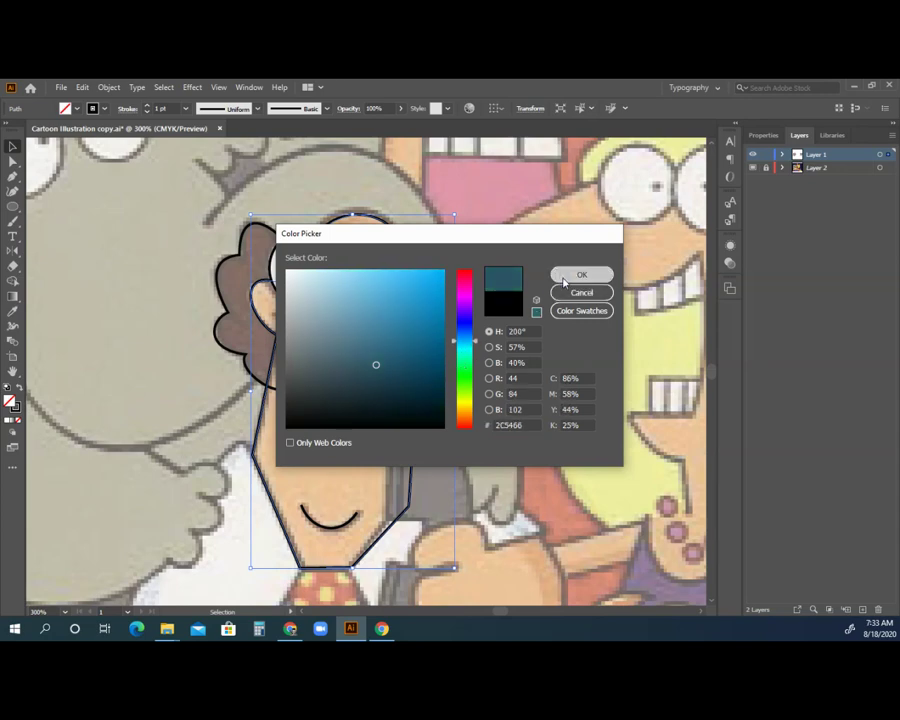
{"action": "left_click", "coordinate": [580, 274]}
{"action": "key", "text": "ctrl+z"}
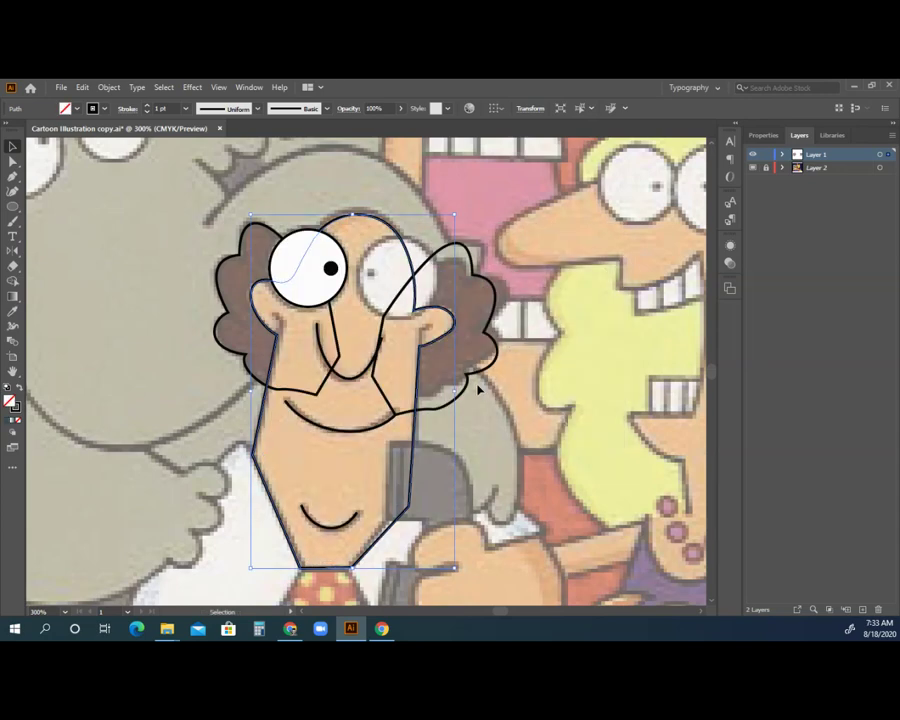
{"action": "left_click", "coordinate": [12, 313]}
Step: Sample the reference's orange skin tone into the face fill with the Eyedropper
{"action": "left_click", "coordinate": [299, 357]}
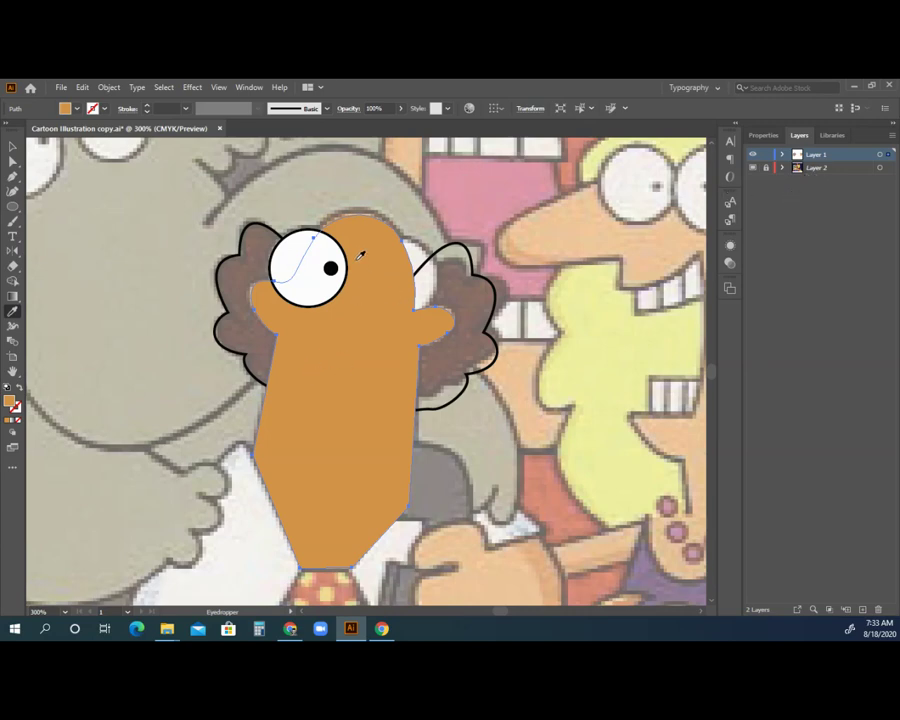
{"action": "double_click", "coordinate": [16, 410]}
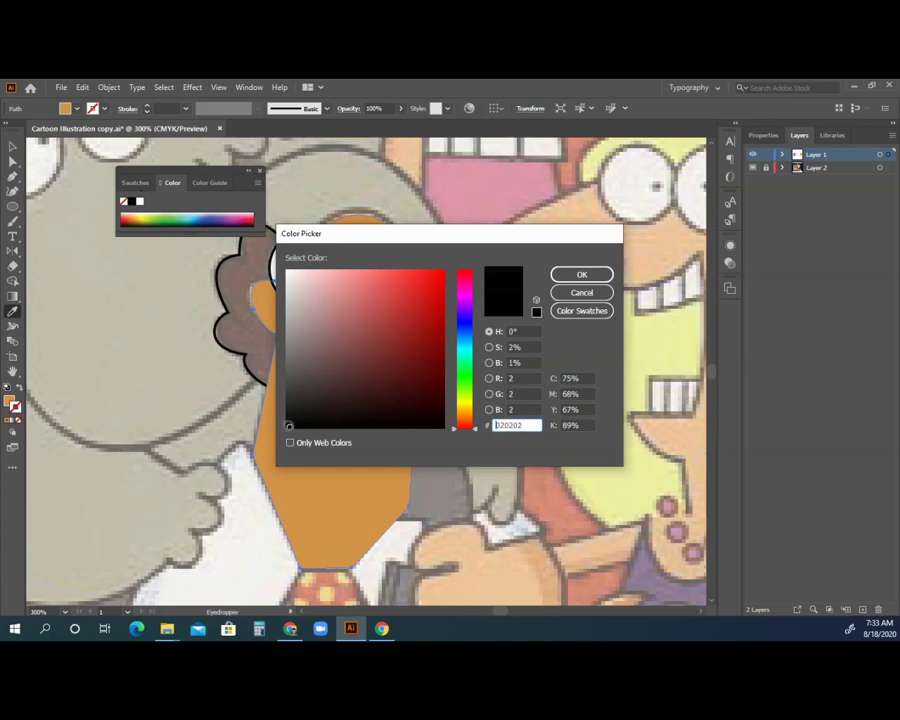
Step: Choose black in the Color Picker to give the orange face a 1 pt black stroke
{"action": "left_click", "coordinate": [582, 274]}
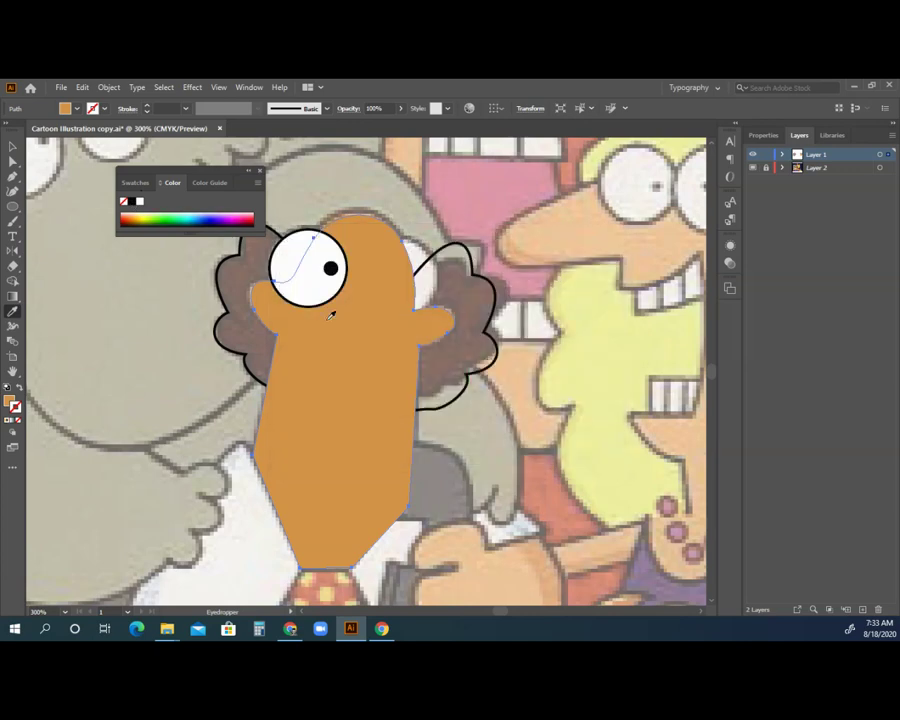
{"action": "key", "text": "v"}
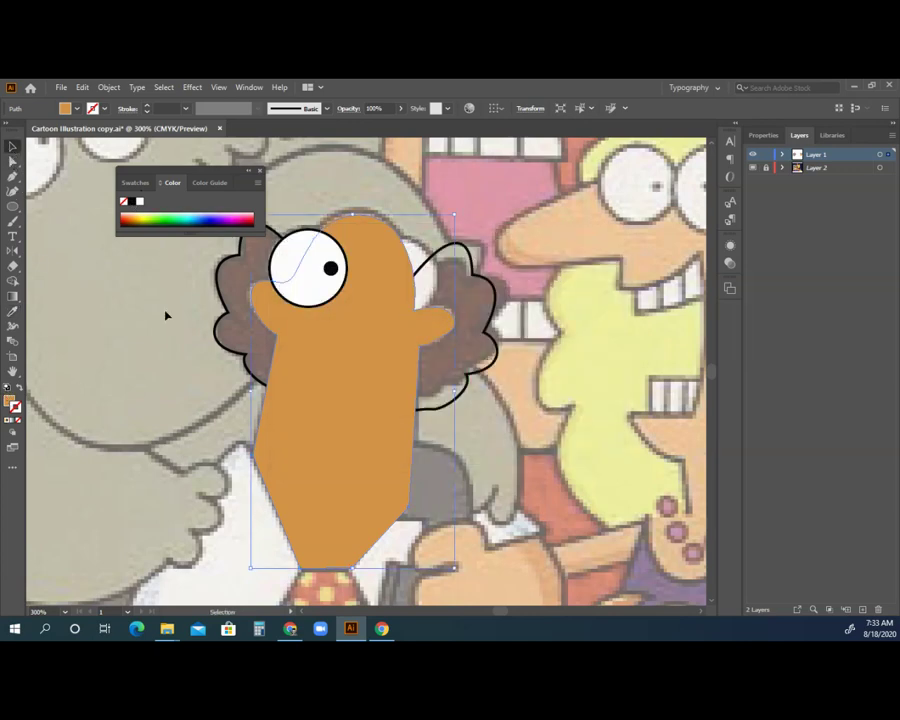
{"action": "double_click", "coordinate": [16, 408]}
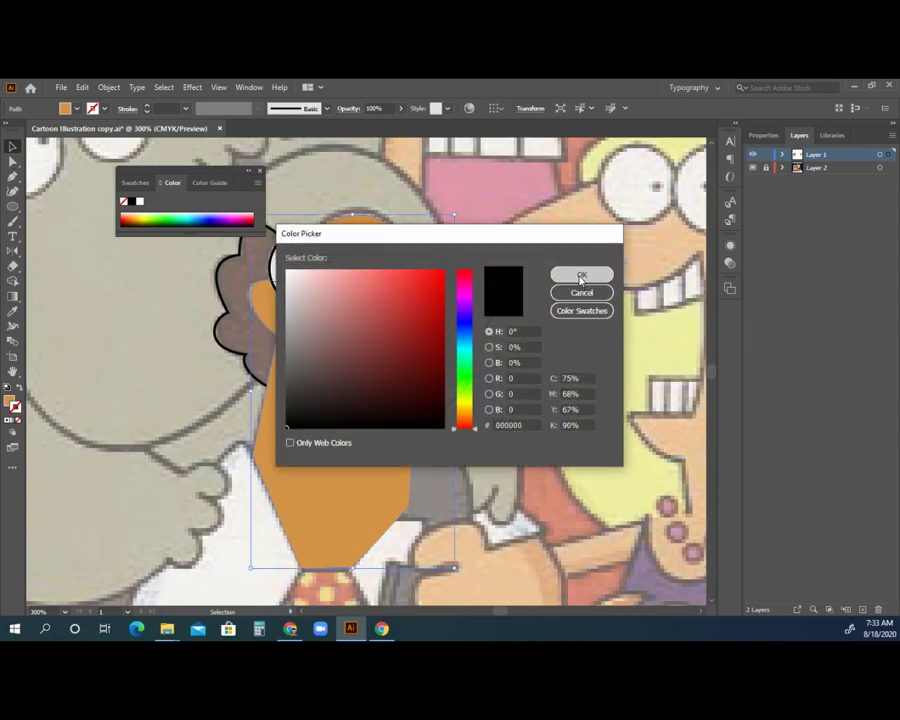
{"action": "left_click", "coordinate": [582, 275]}
{"action": "double_click", "coordinate": [16, 408]}
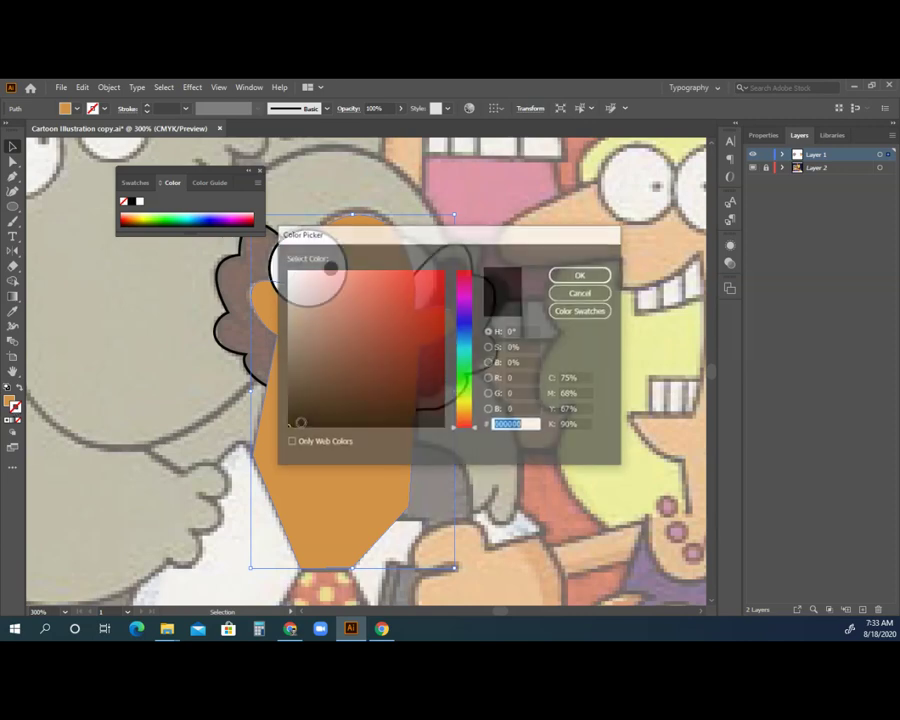
{"action": "left_click", "coordinate": [566, 278]}
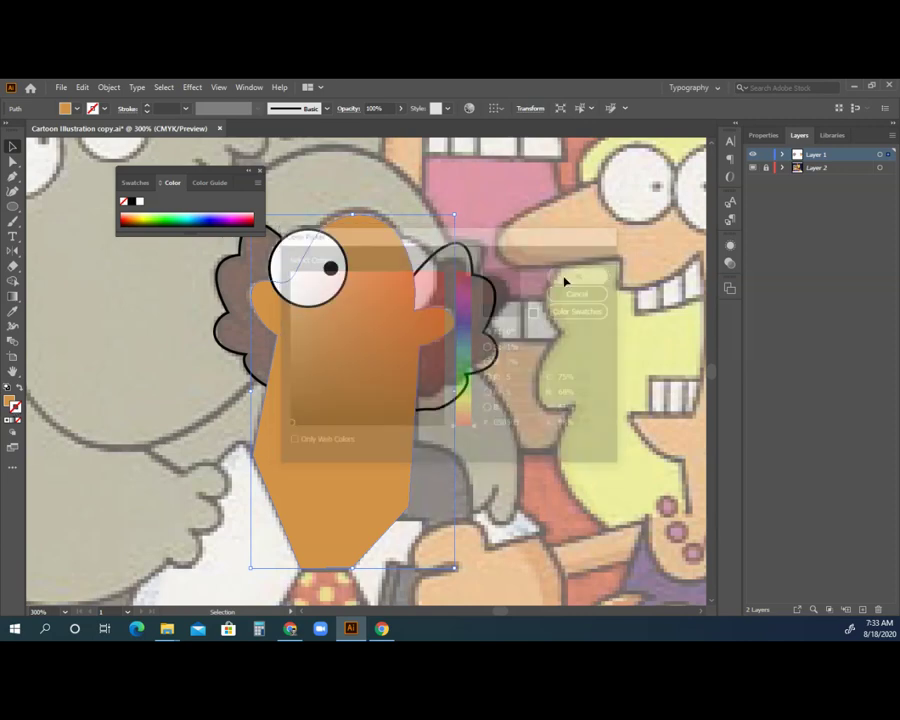
{"action": "left_click", "coordinate": [218, 348]}
Step: Fill the left hair with the reference's brown, darkened in the Color Picker
{"action": "key", "text": "i"}
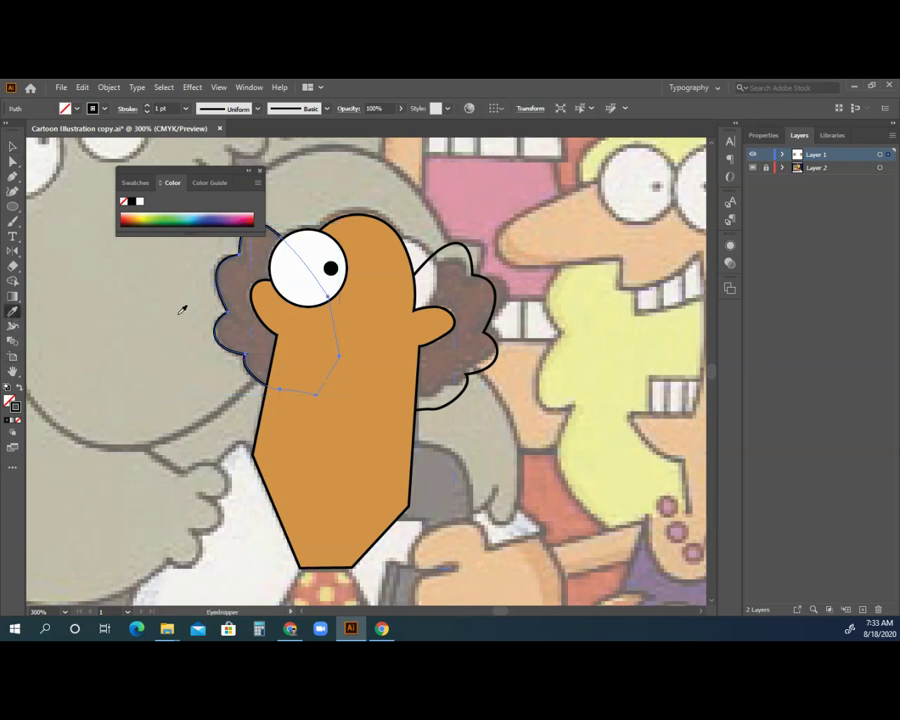
{"action": "left_click", "coordinate": [247, 321]}
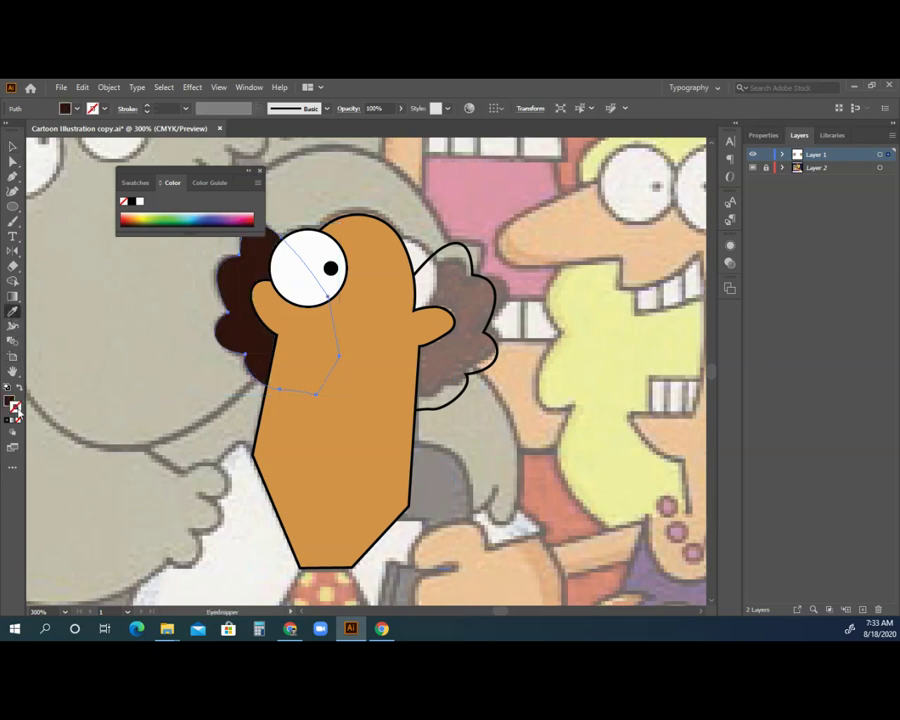
{"action": "double_click", "coordinate": [14, 405]}
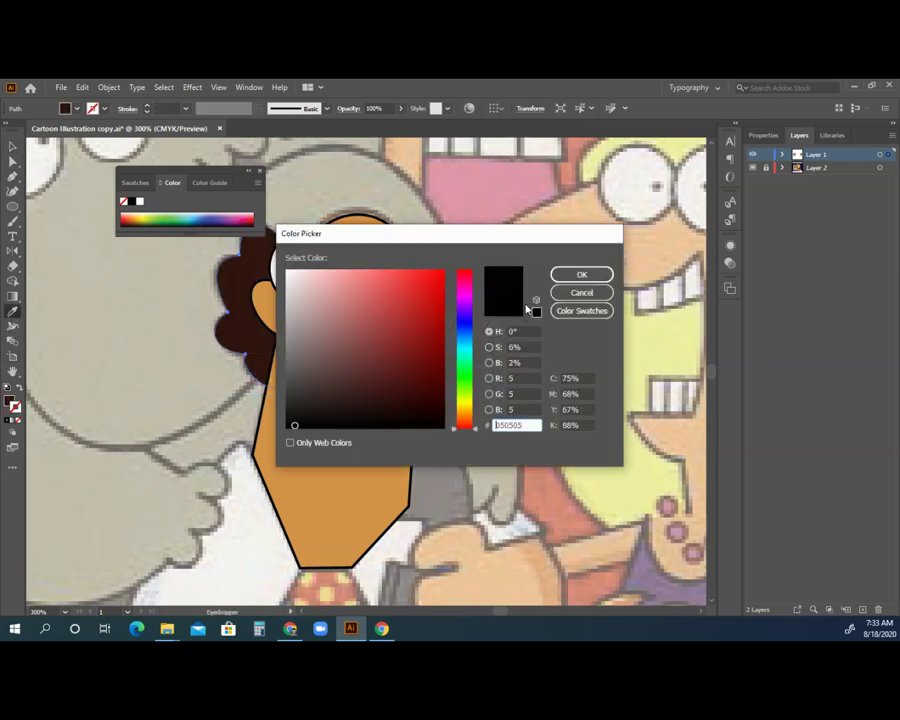
{"action": "left_click", "coordinate": [581, 274]}
{"action": "key", "text": "v"}
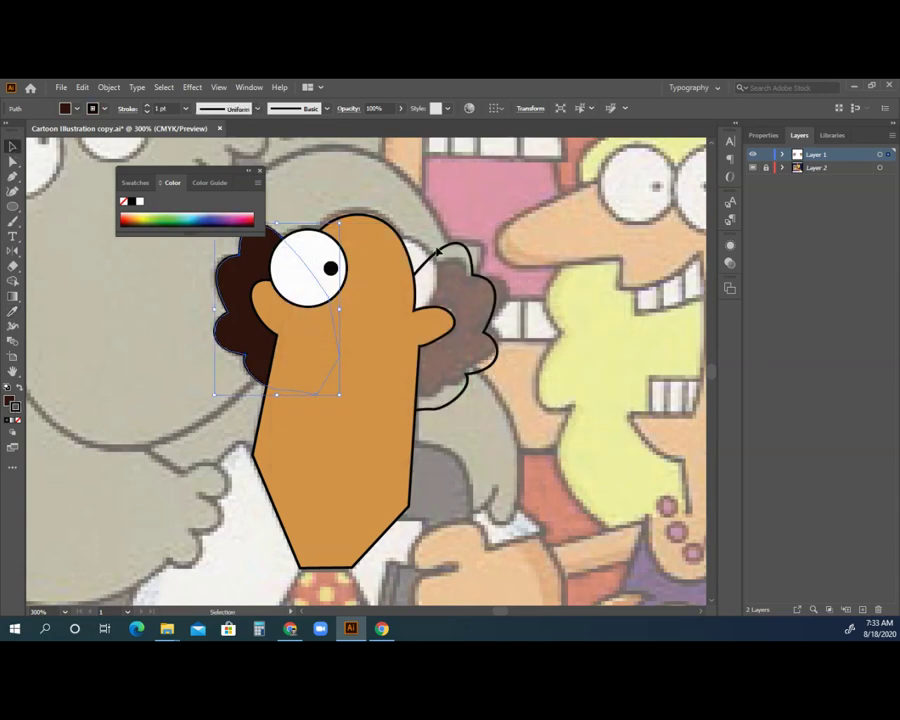
Step: Copy the left hair's dark brown onto the right hair shape with the Eyedropper
{"action": "left_click", "coordinate": [437, 258]}
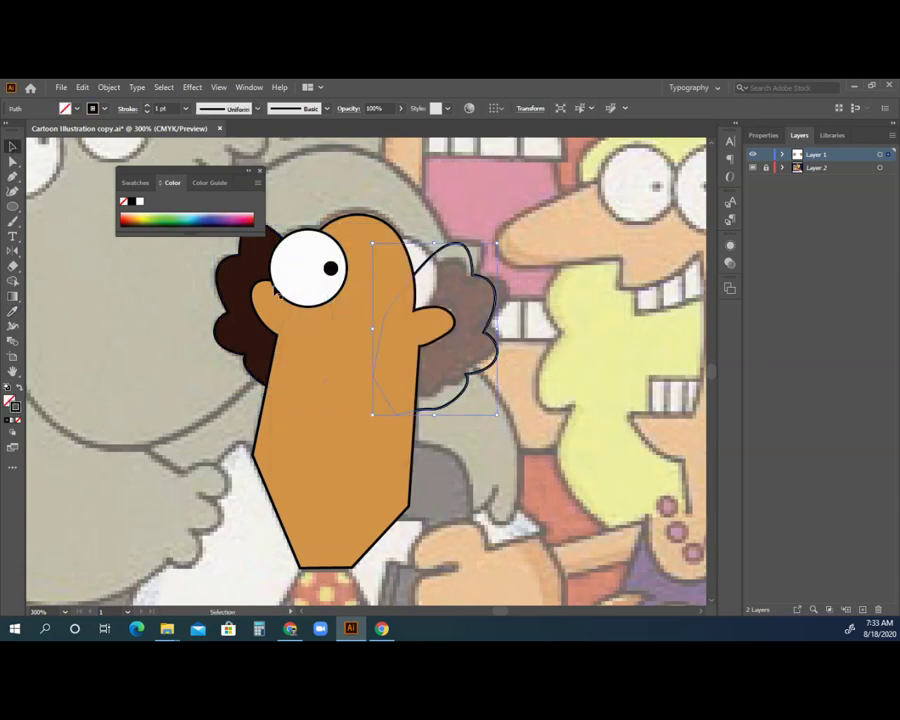
{"action": "left_click", "coordinate": [16, 312]}
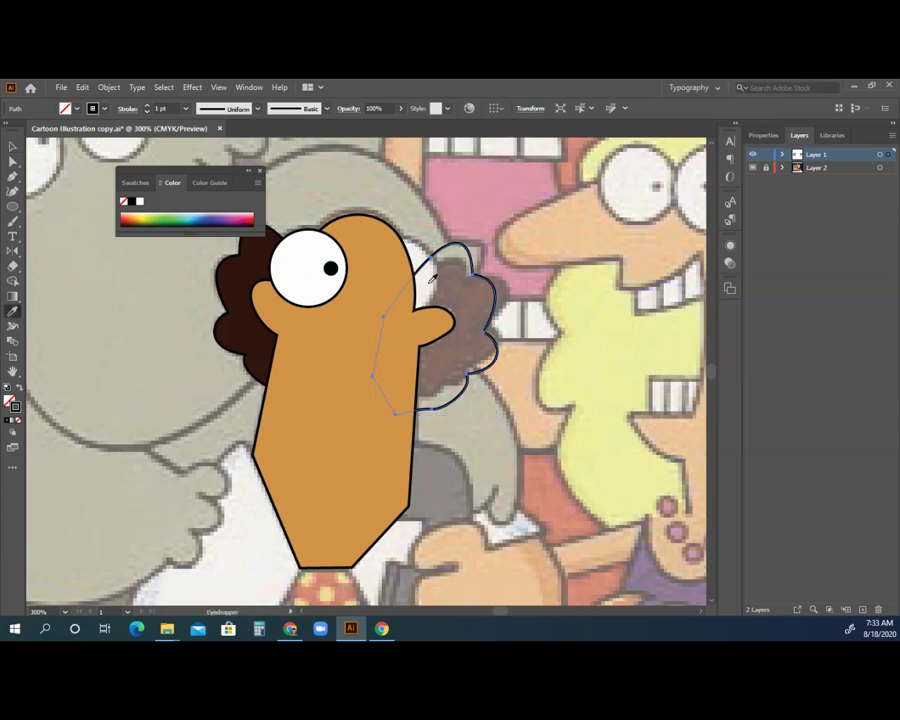
{"action": "left_click", "coordinate": [243, 271]}
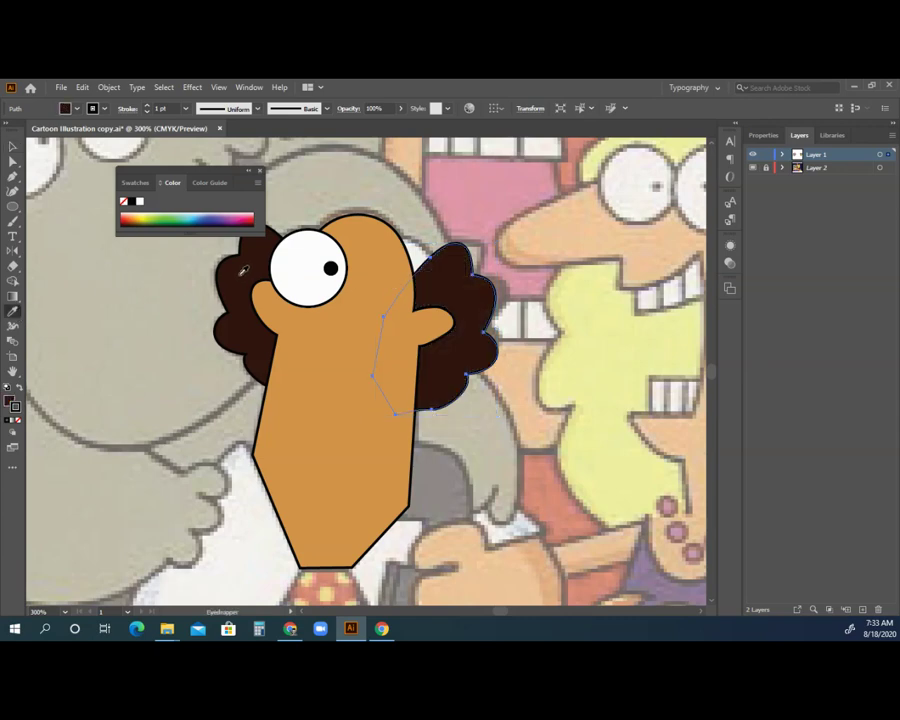
{"action": "left_click", "coordinate": [13, 147]}
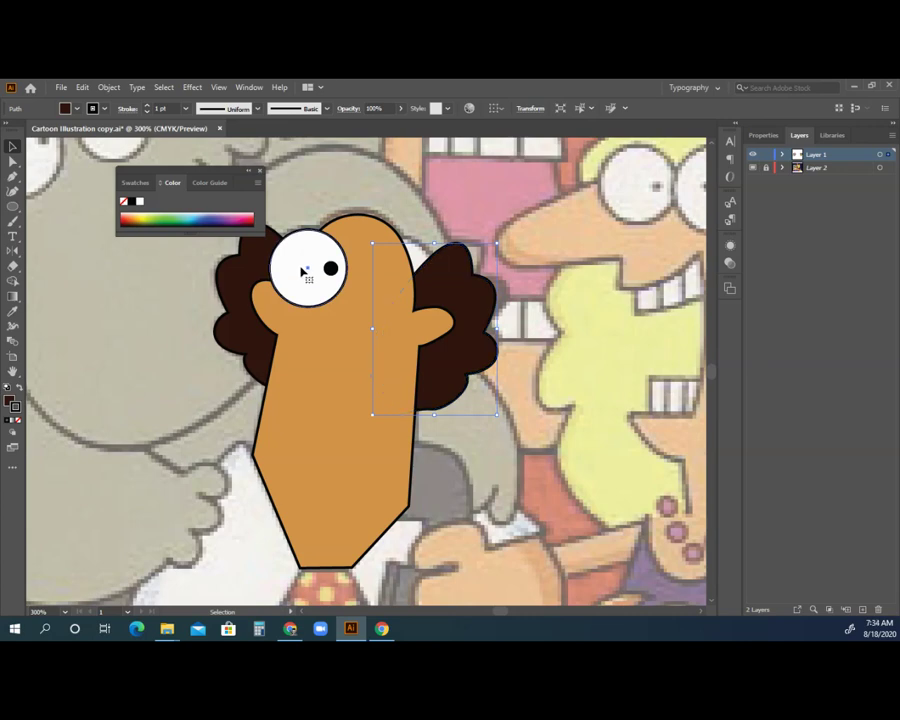
Step: Copy the white eye with its pupil and paste it in place
{"action": "left_click", "coordinate": [302, 271]}
{"action": "key", "text": "a"}
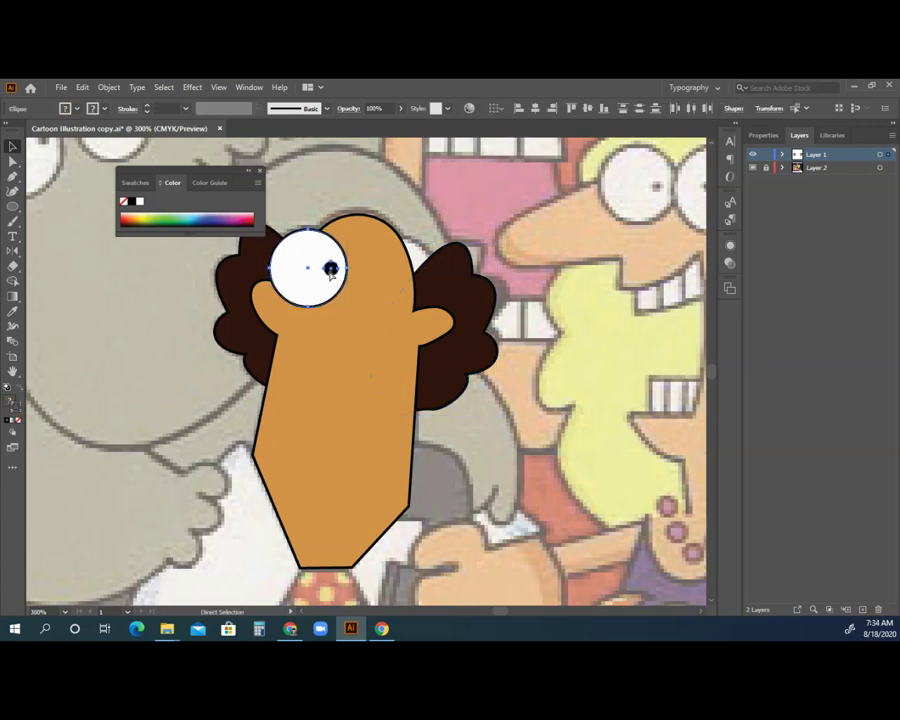
{"action": "left_click", "coordinate": [82, 87]}
{"action": "left_click", "coordinate": [102, 147]}
{"action": "key", "text": "v"}
{"action": "left_click", "coordinate": [82, 87]}
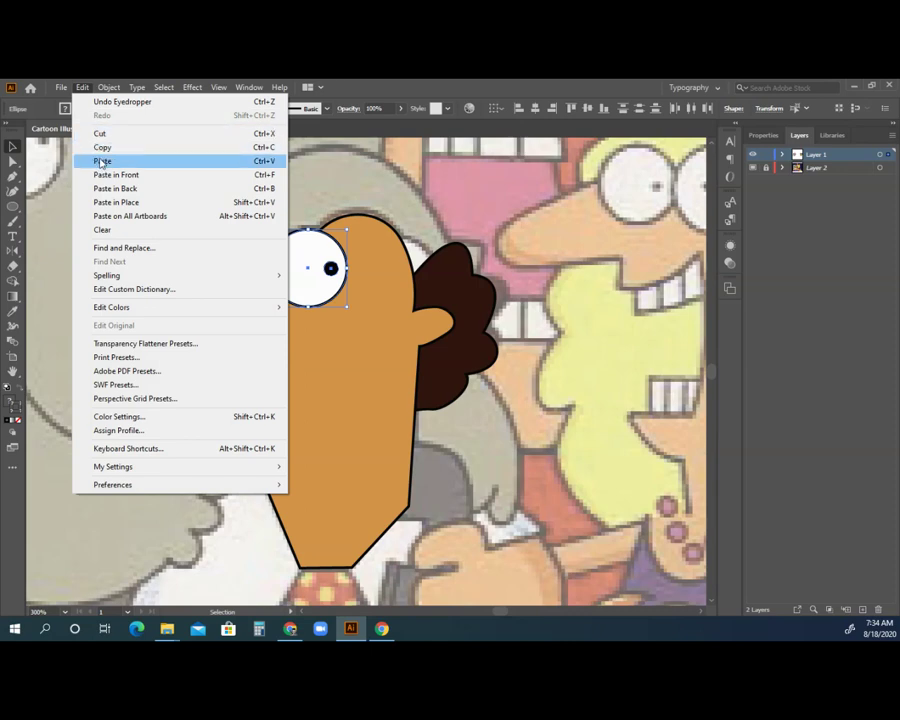
{"action": "left_click", "coordinate": [116, 202]}
Step: Nudge the pasted eye copy right so it sits beside the first eye
{"action": "key", "text": "shift+Right"}
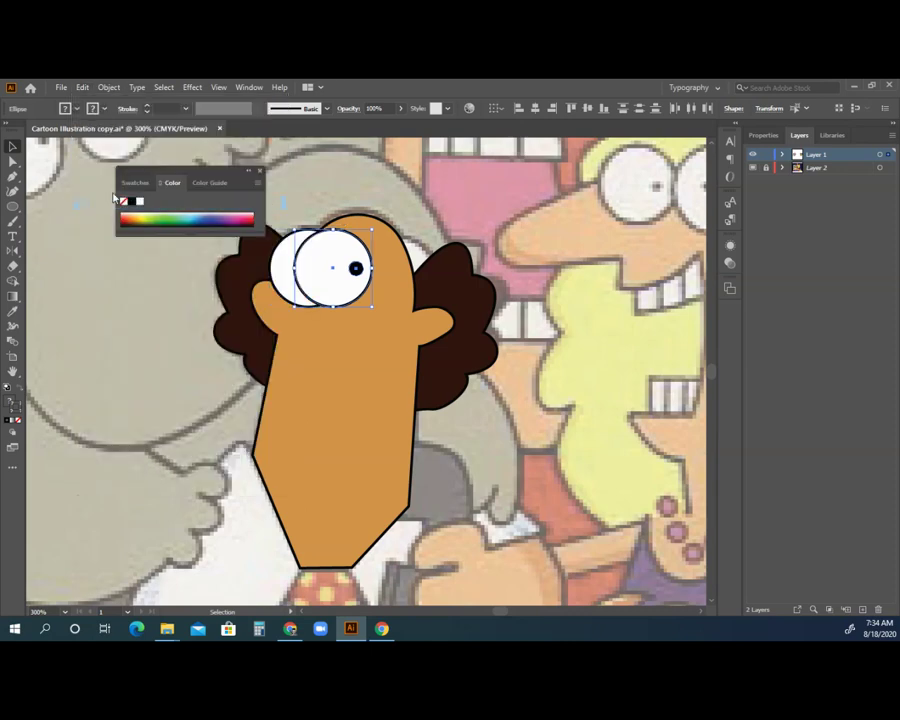
{"action": "key", "text": "shift+Right"}
{"action": "key", "text": "shift+Right"}
{"action": "key", "text": "Left"}
{"action": "key", "text": "Down"}
{"action": "key", "text": "Down"}
{"action": "key", "text": "Left"}
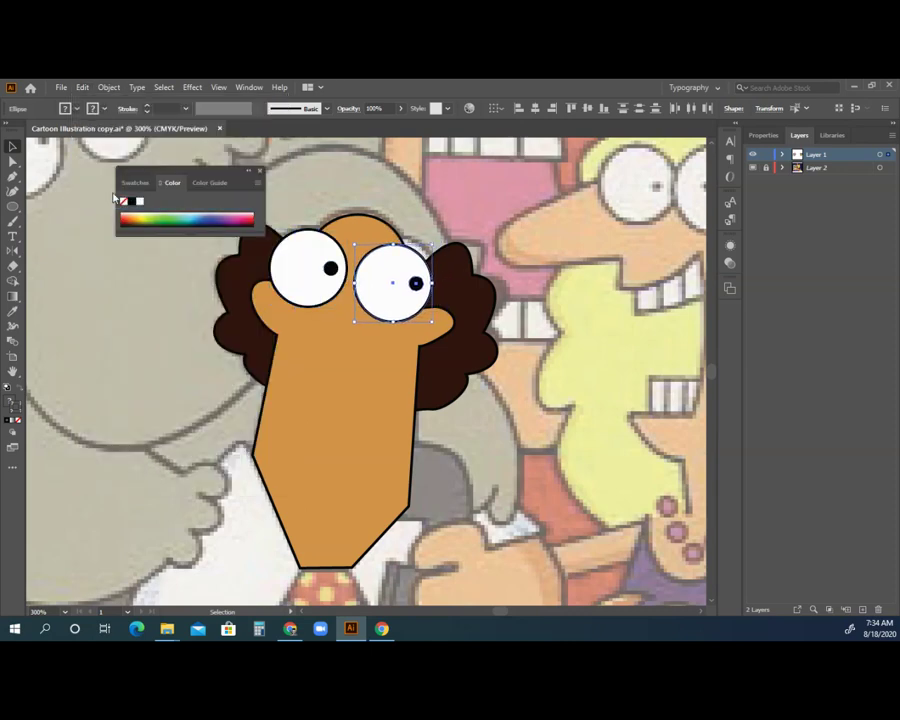
{"action": "key", "text": "Up"}
{"action": "key", "text": "Up"}
{"action": "key", "text": "Left"}
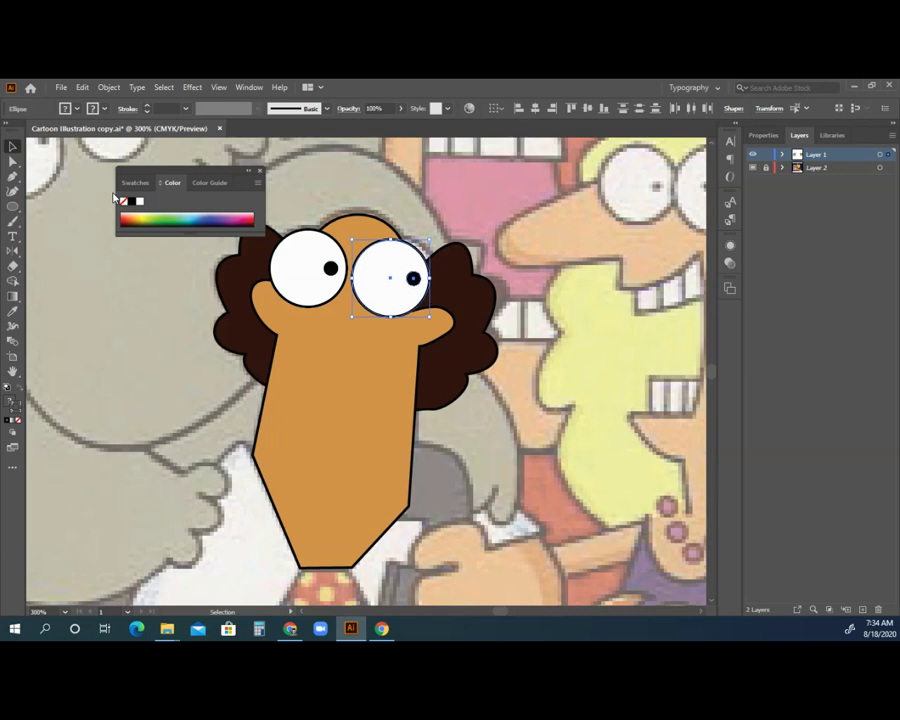
Step: Move the second pupil to its eye's lower left and the left pupil to the top
{"action": "left_click", "coordinate": [465, 222]}
{"action": "left_click_drag", "start_coordinate": [413, 279], "coordinate": [374, 297]}
{"action": "mouse_move", "coordinate": [322, 272]}
{"action": "left_mouse_down"}
{"action": "mouse_move", "coordinate": [300, 262]}
{"action": "mouse_move", "coordinate": [320, 253]}
{"action": "left_mouse_up"}
{"action": "key", "text": "ctrl+shift+a"}
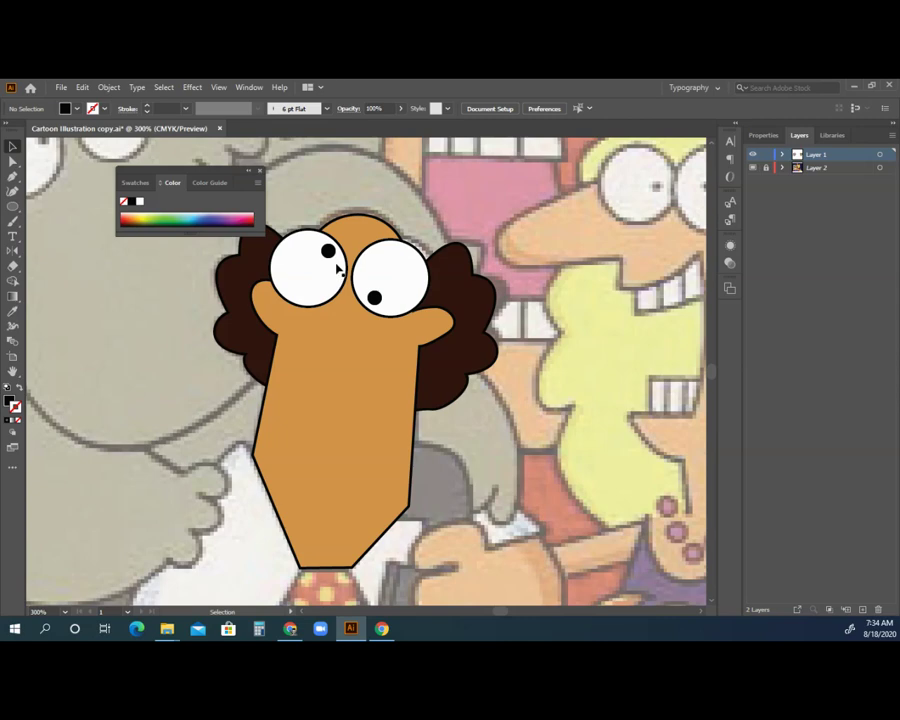
{"action": "left_click", "coordinate": [327, 254]}
Step: Send the orange face shape to the back
{"action": "left_click", "coordinate": [344, 349]}
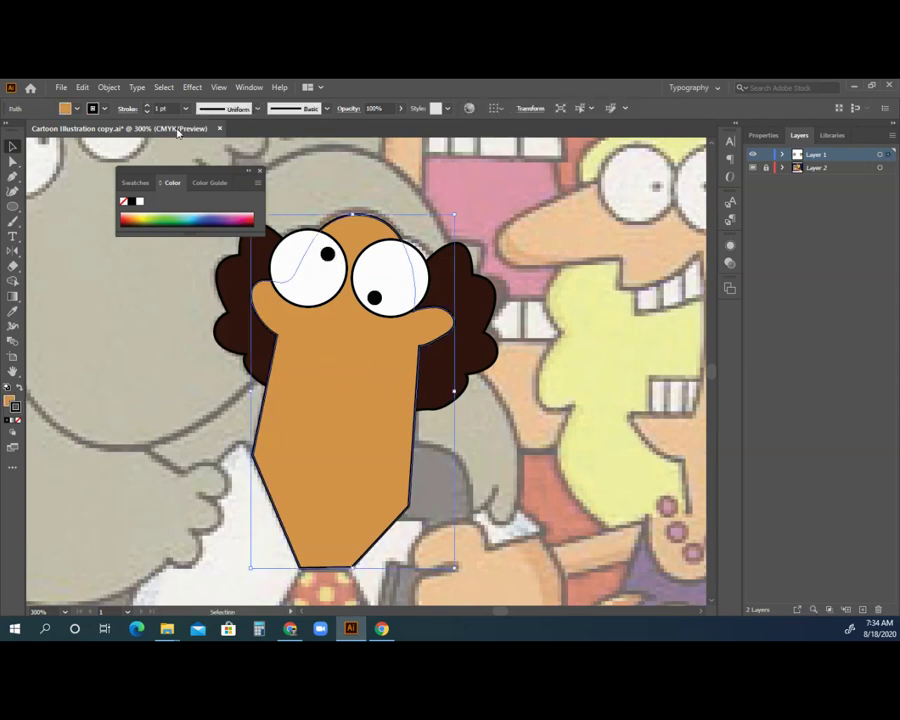
{"action": "left_click", "coordinate": [109, 87]}
{"action": "mouse_move", "coordinate": [128, 116]}
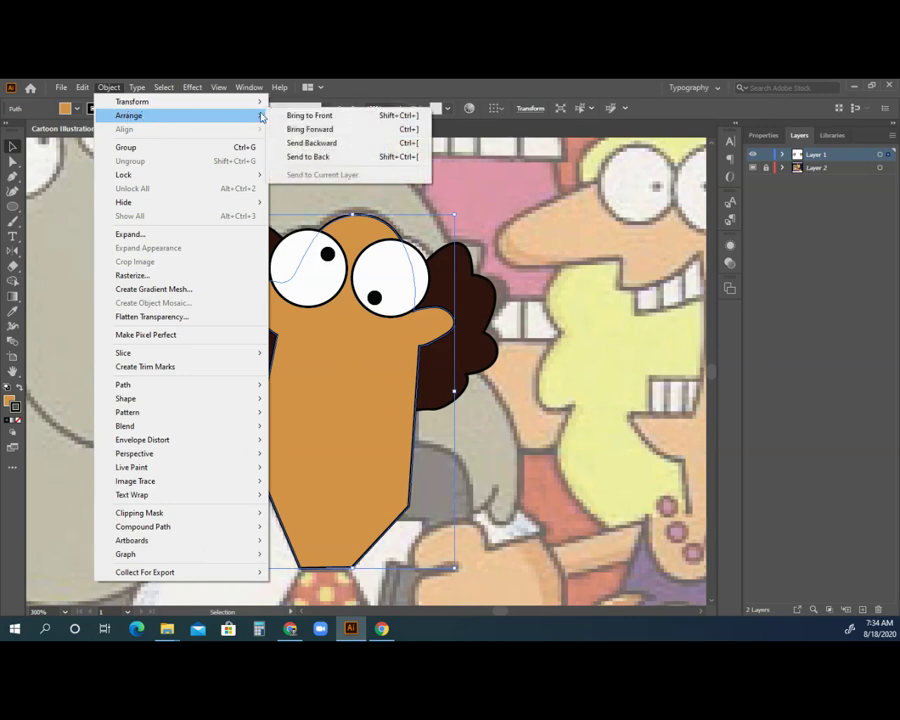
{"action": "left_click", "coordinate": [300, 157]}
{"action": "left_click", "coordinate": [185, 295]}
Step: Send both hair shapes to the back, behind the face
{"action": "left_click", "coordinate": [247, 314]}
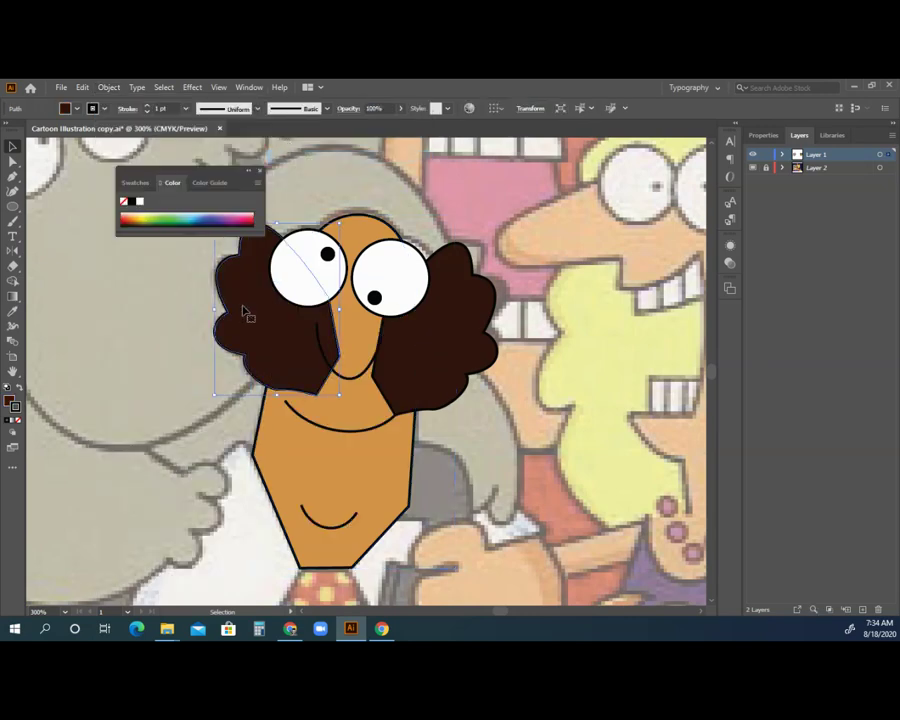
{"action": "left_click", "coordinate": [432, 338], "text": "shift"}
{"action": "left_click", "coordinate": [108, 87]}
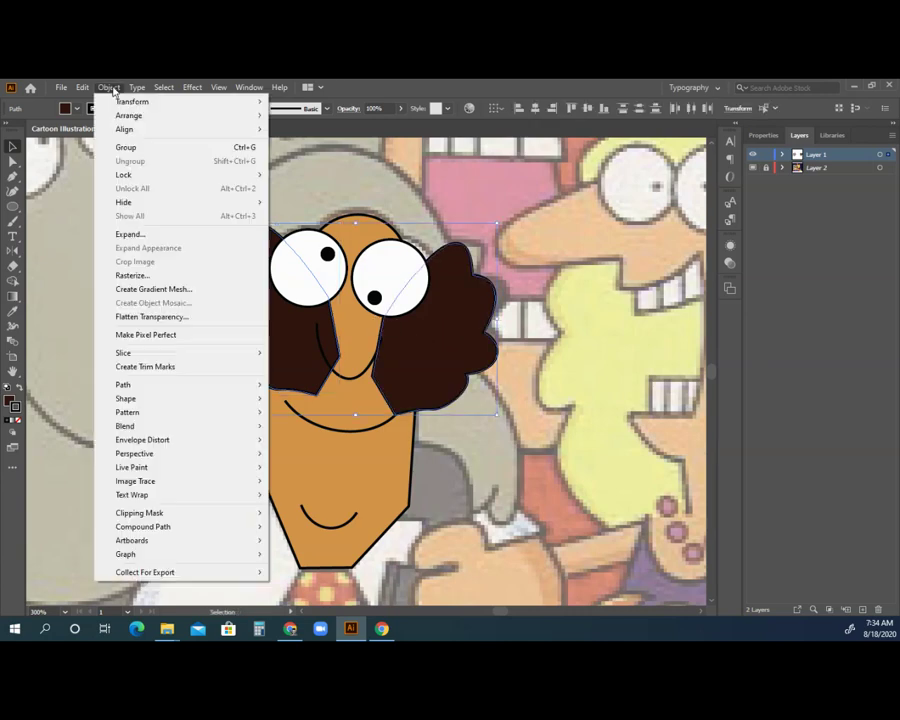
{"action": "mouse_move", "coordinate": [135, 115]}
{"action": "left_click", "coordinate": [325, 156]}
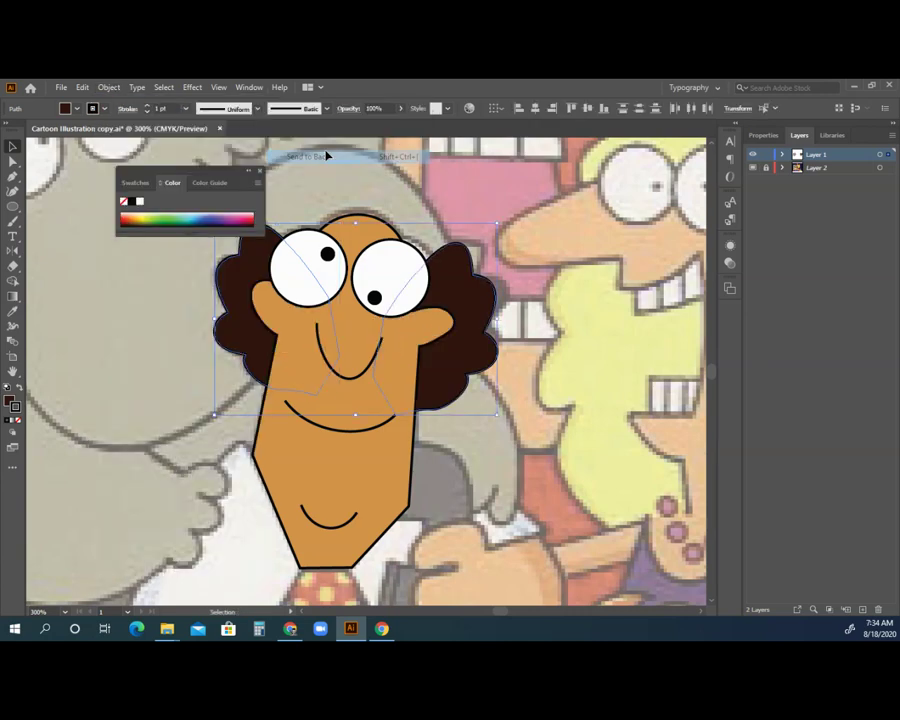
{"action": "left_click", "coordinate": [166, 258]}
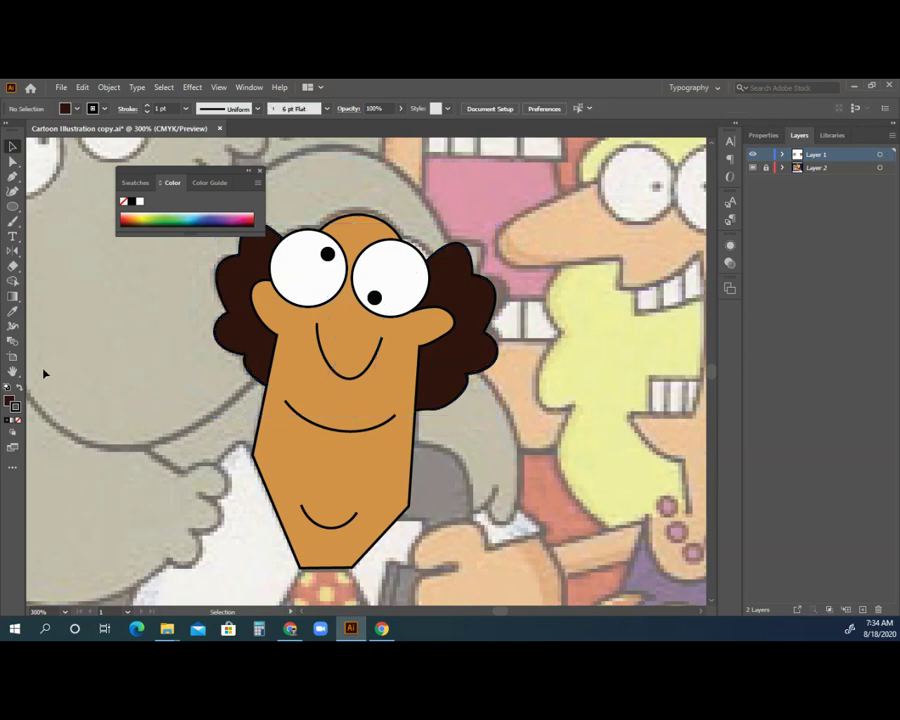
Step: Select all the head artwork and group it into one object
{"action": "left_click_drag", "start_coordinate": [226, 179], "coordinate": [202, 168]}
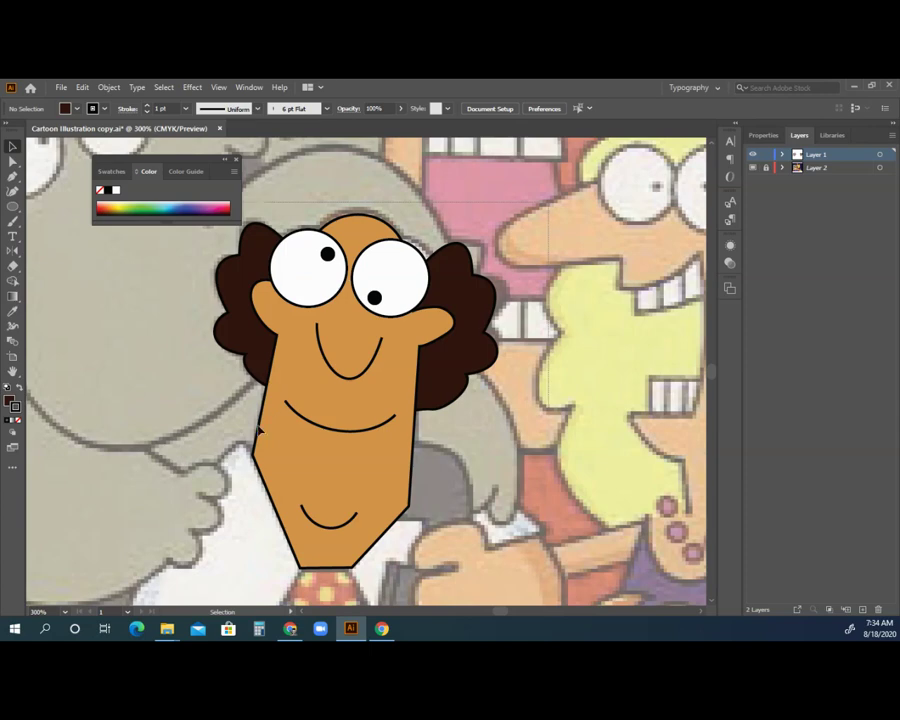
{"action": "key", "text": "ctrl+a"}
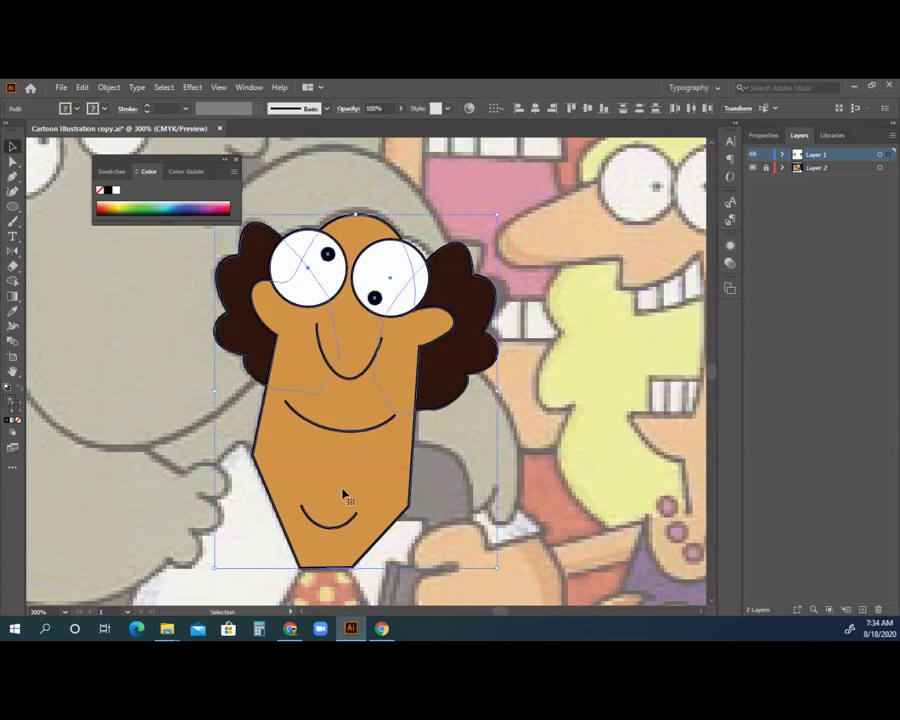
{"action": "left_click", "coordinate": [108, 88]}
{"action": "left_click", "coordinate": [122, 147]}
Step: Drag the grouped head over the man's face in the reference picture
{"action": "left_click_drag", "start_coordinate": [341, 400], "coordinate": [373, 392]}
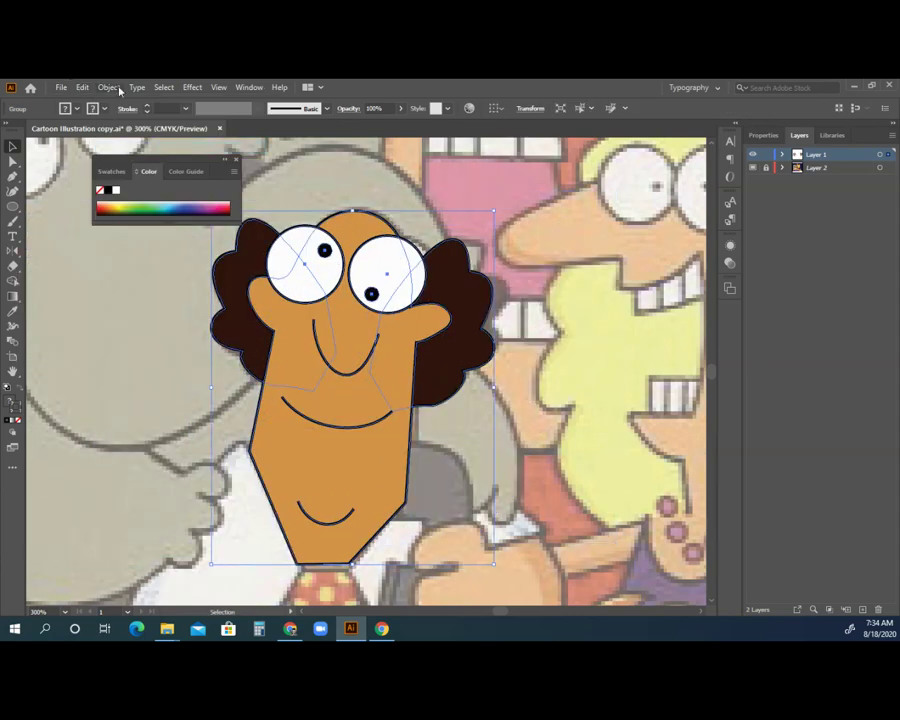
{"action": "left_click", "coordinate": [108, 88]}
{"action": "left_click", "coordinate": [187, 161]}
{"action": "left_click", "coordinate": [185, 291]}
{"action": "left_click", "coordinate": [13, 372]}
Step: Zoom out to show the whole artboard
{"action": "left_click", "coordinate": [67, 371]}
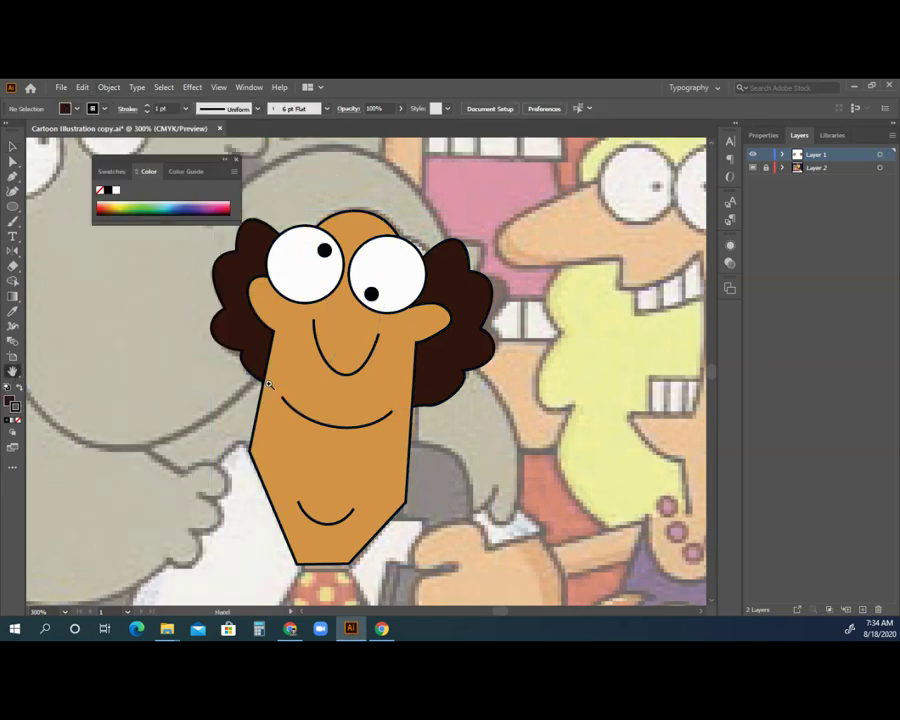
{"action": "left_click", "coordinate": [370, 374], "text": "alt"}
{"action": "left_click", "coordinate": [372, 376], "text": "alt"}
{"action": "left_click", "coordinate": [372, 376], "text": "alt"}
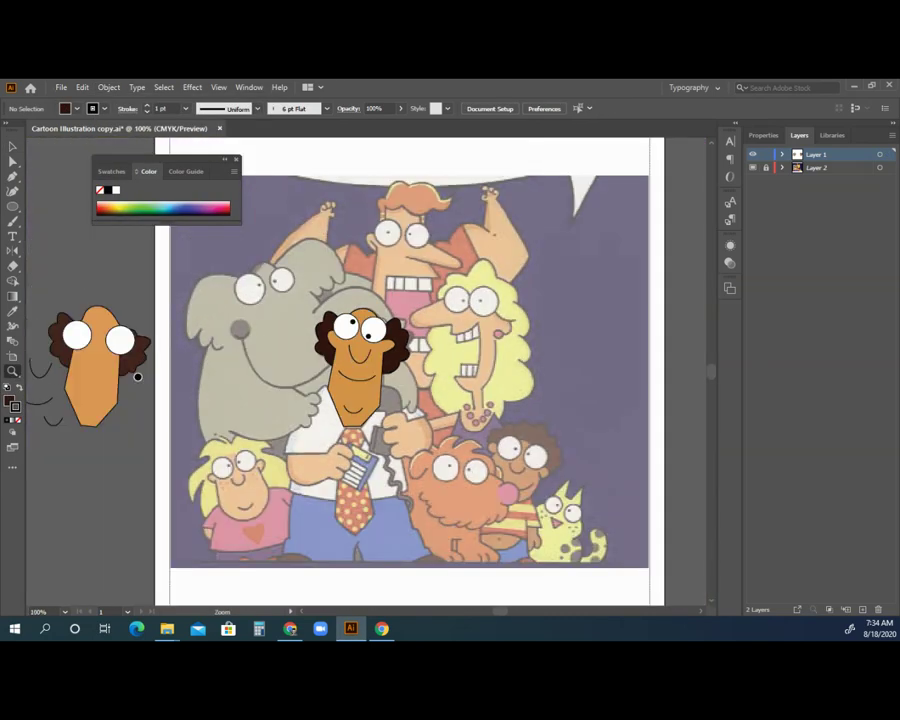
Step: Select and deselect the head group to check it moves as one object
{"action": "left_click", "coordinate": [12, 146]}
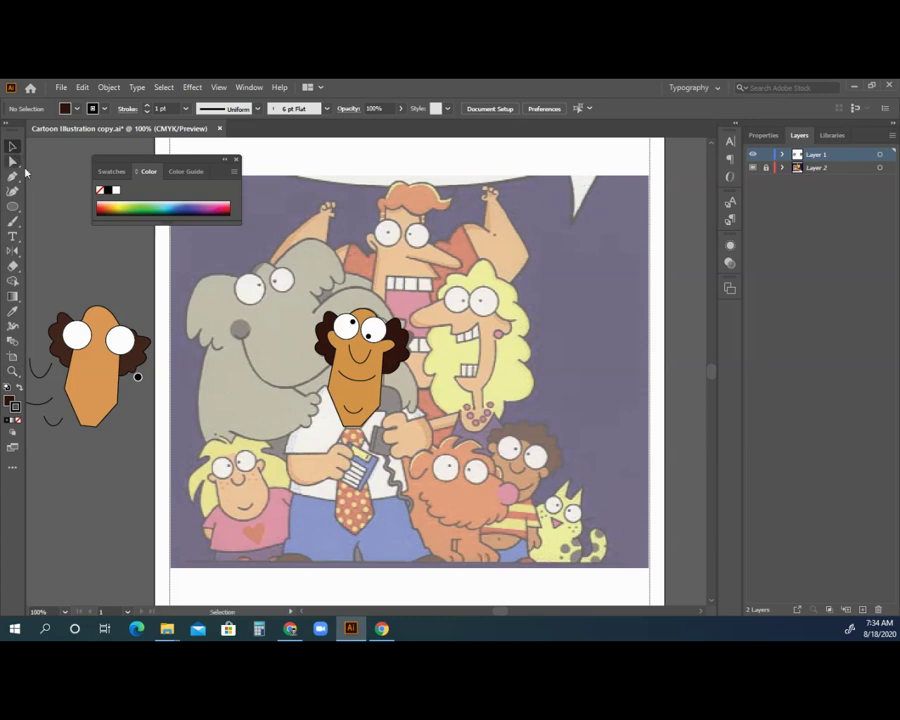
{"action": "left_click", "coordinate": [374, 402]}
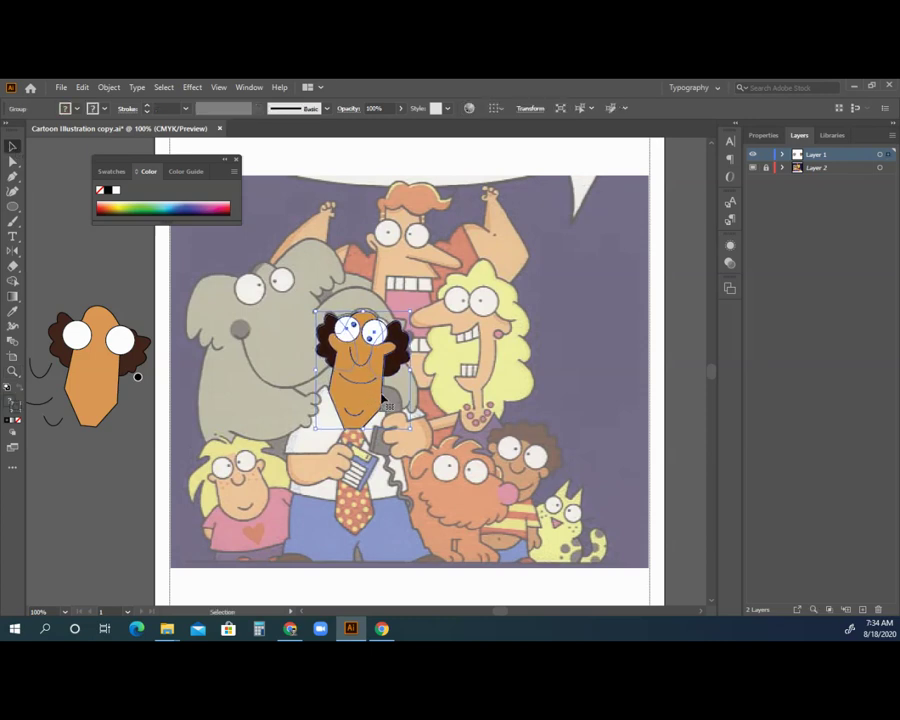
{"action": "left_click", "coordinate": [421, 388]}
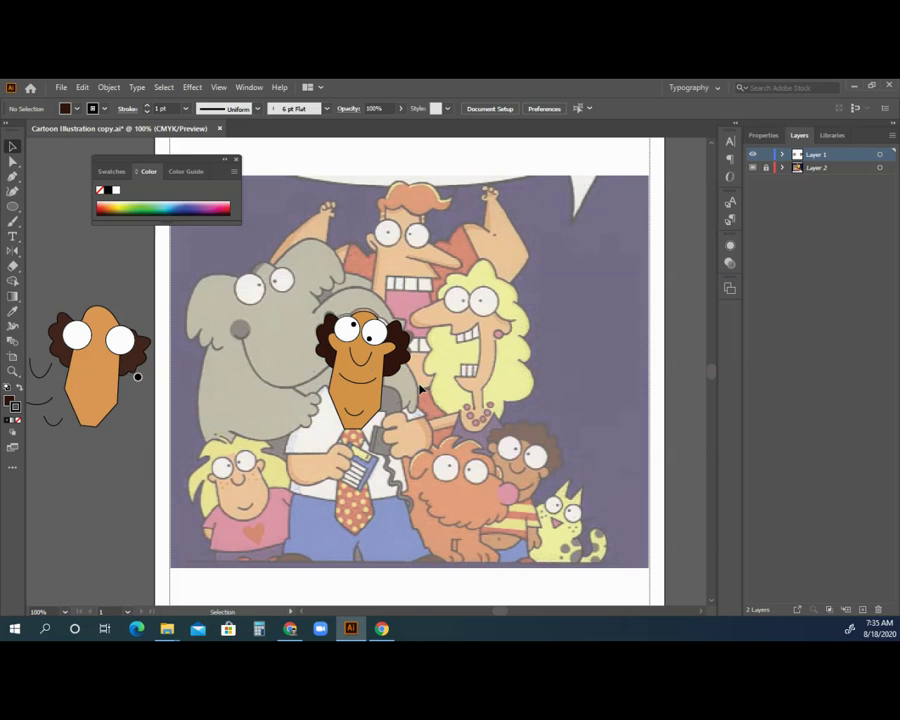
{"action": "left_click", "coordinate": [390, 372]}
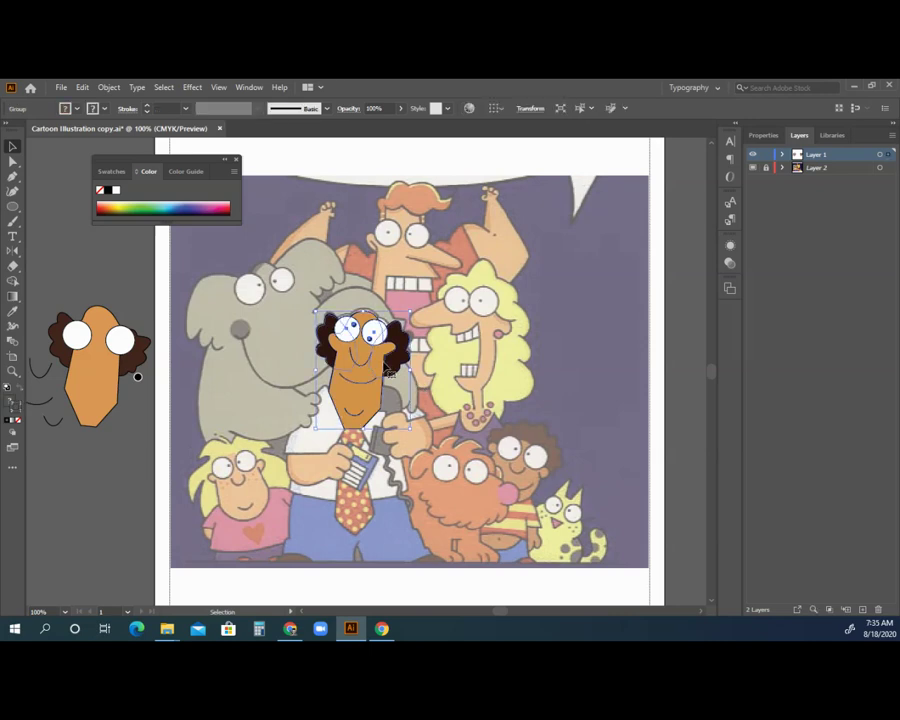
{"action": "left_click", "coordinate": [466, 368]}
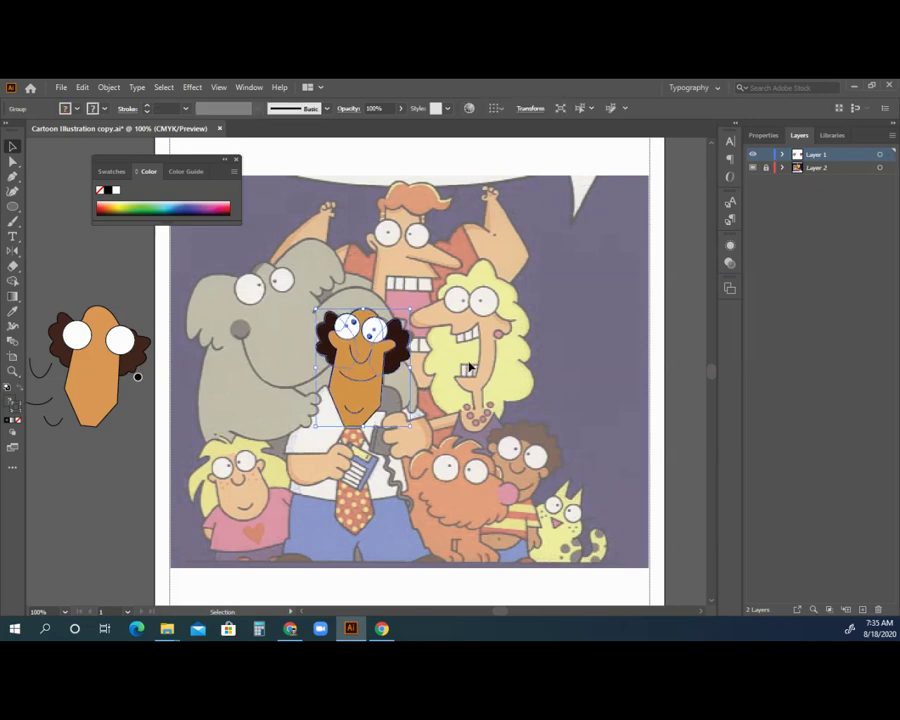